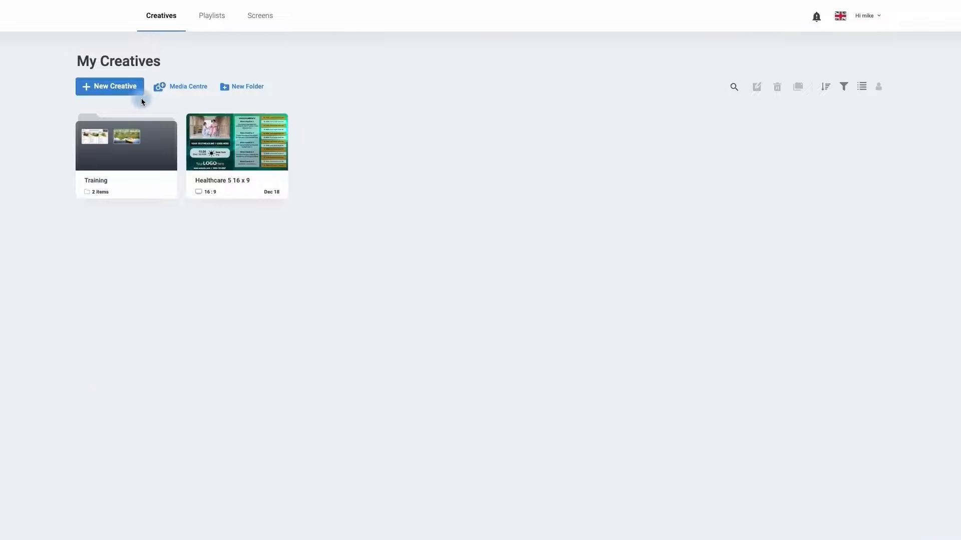
# Step: Create a new 16:9 creative starting from a blank page
pyautogui.click(111, 92)
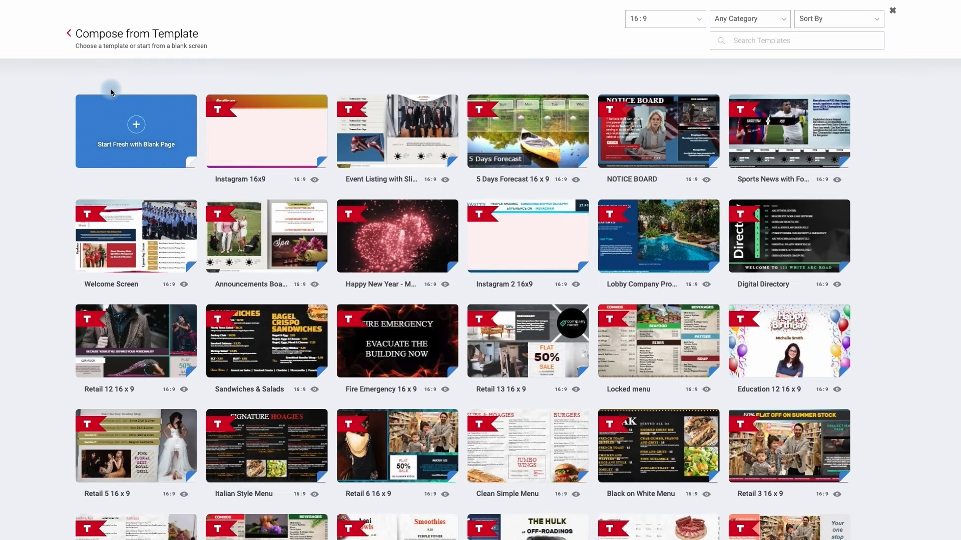
pyautogui.moveTo(236, 125)
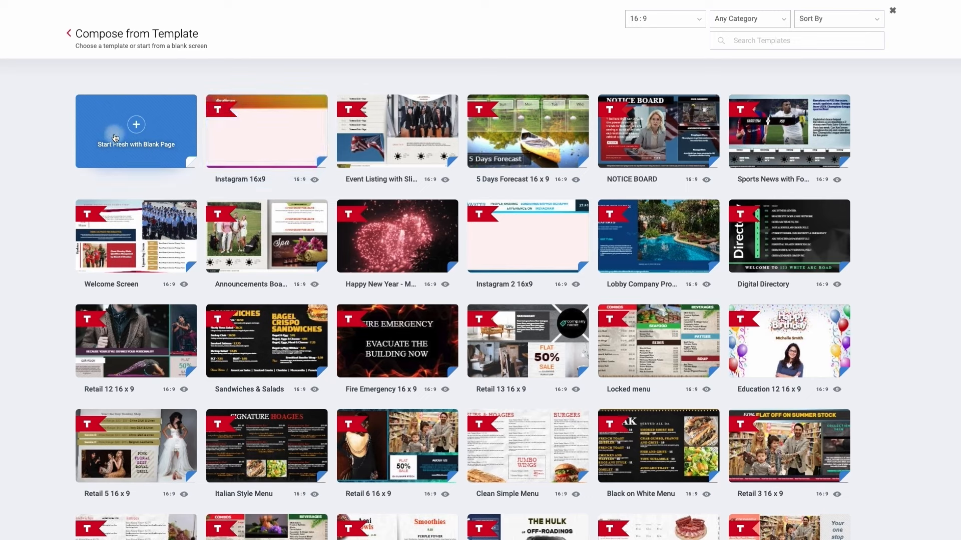
pyautogui.click(169, 148)
pyautogui.click(139, 129)
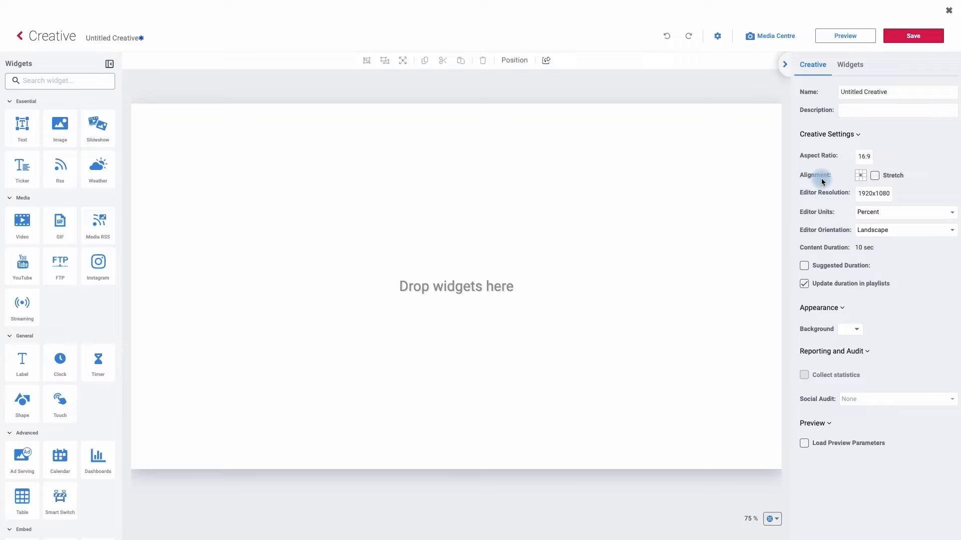
# Step: Name the creative "Ticker"
pyautogui.click(816, 72)
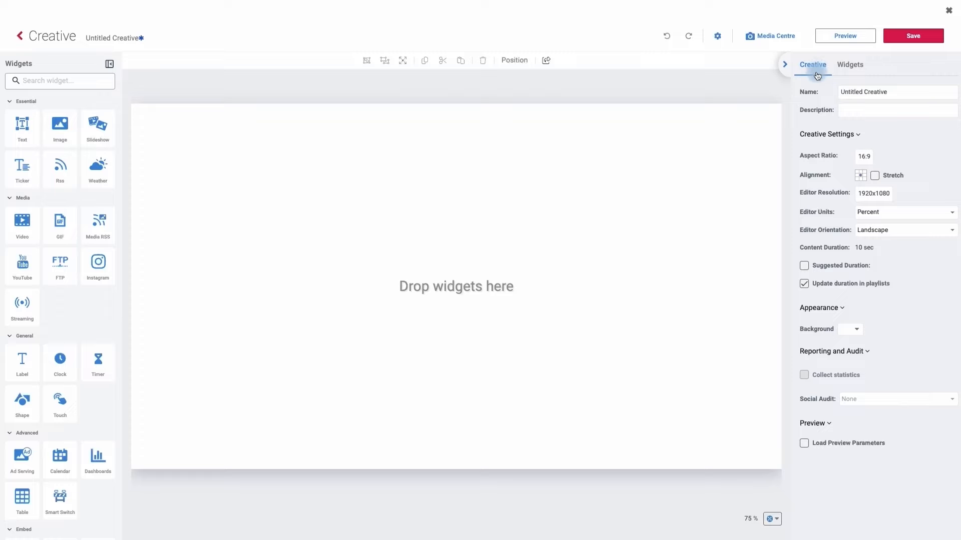
pyautogui.tripleClick(890, 92)
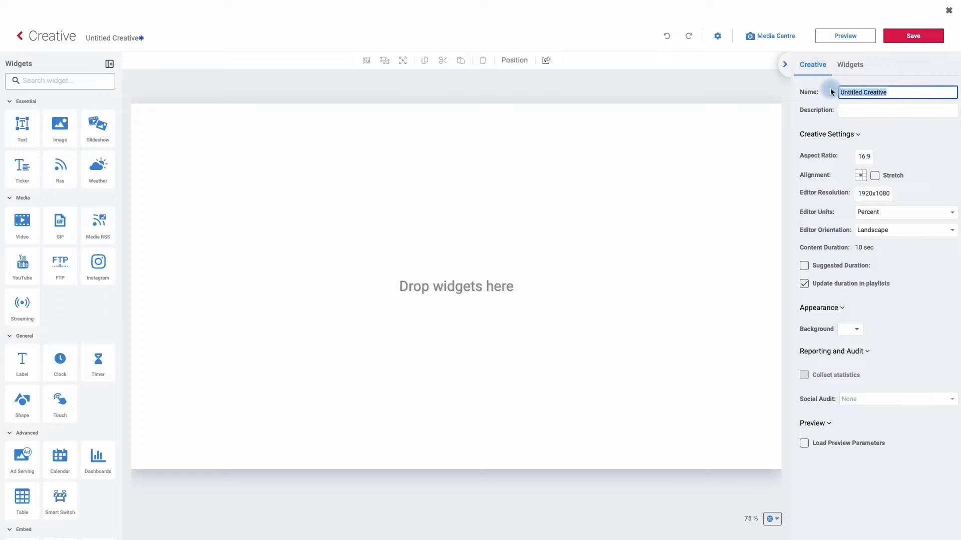
pyautogui.write('Ticker')
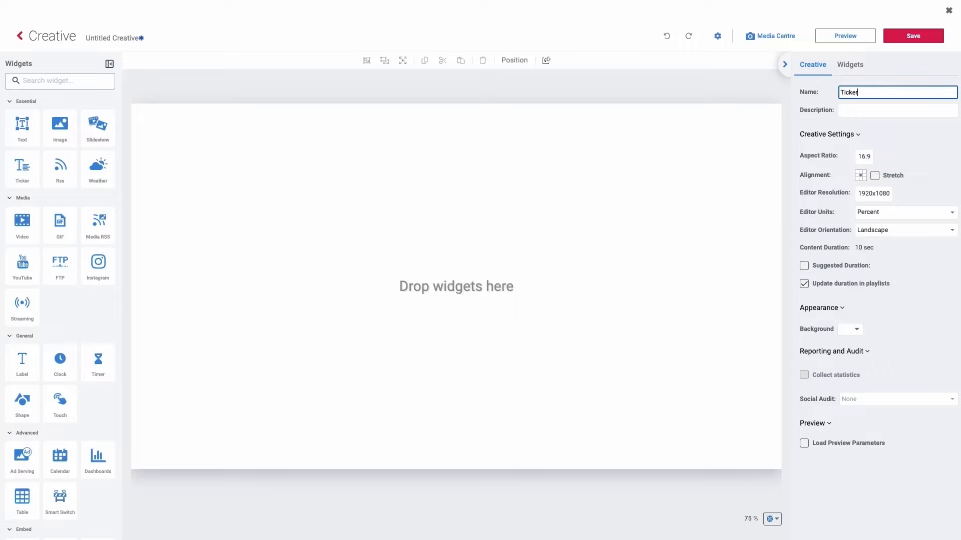
pyautogui.press('Return')
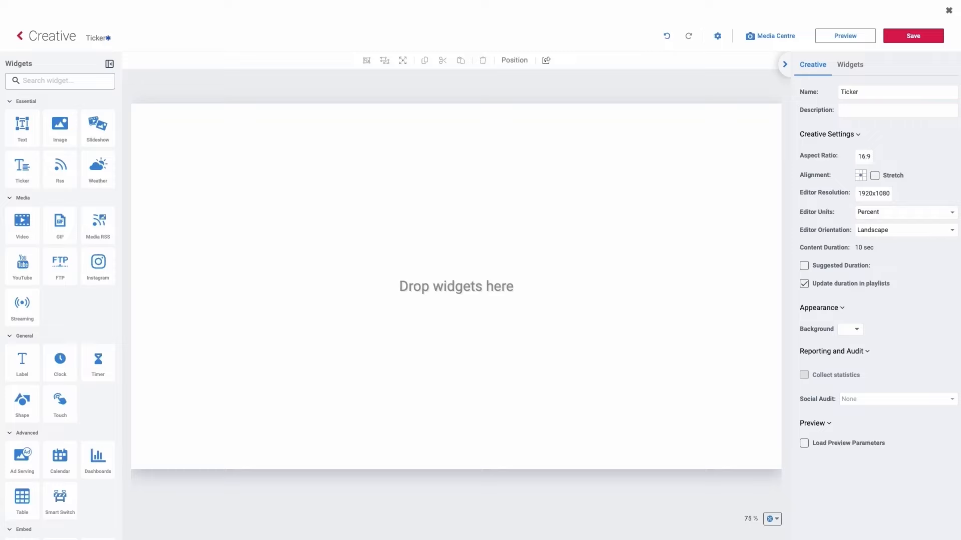
# Step: Add a Ticker widget positioned at about 28.8% left and 31% top, enlarged to about 35.9% wide and 41.4% high
pyautogui.scroll(-1, 48, 256)
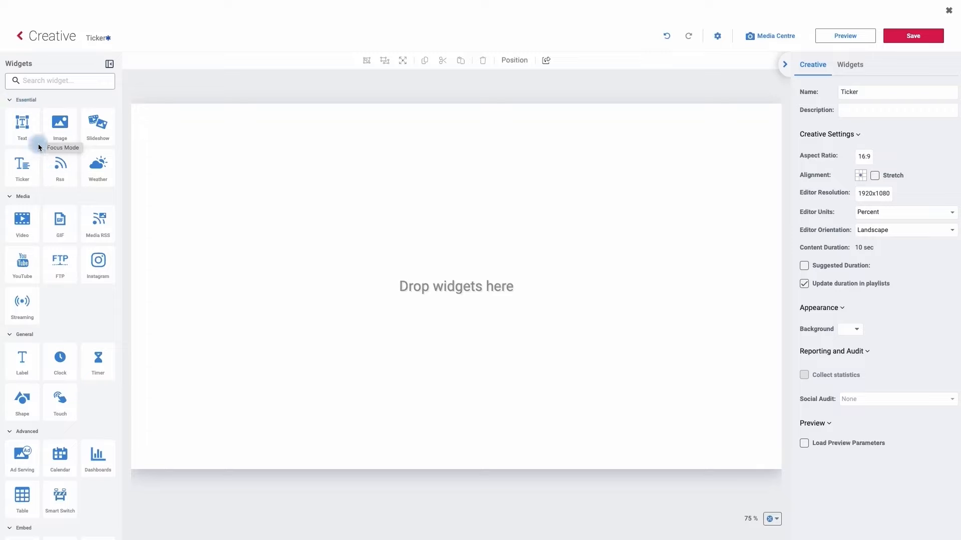
pyautogui.click(22, 171)
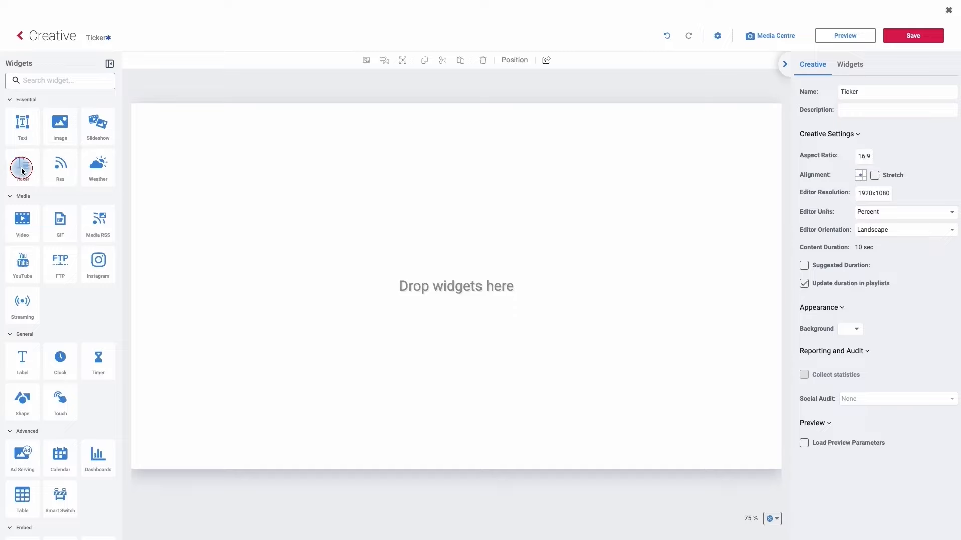
pyautogui.moveTo(21, 171)
pyautogui.mouseDown()
pyautogui.moveTo(145, 167)
pyautogui.moveTo(345, 230)
pyautogui.moveTo(212, 191)
pyautogui.moveTo(16, 161)
pyautogui.mouseUp()
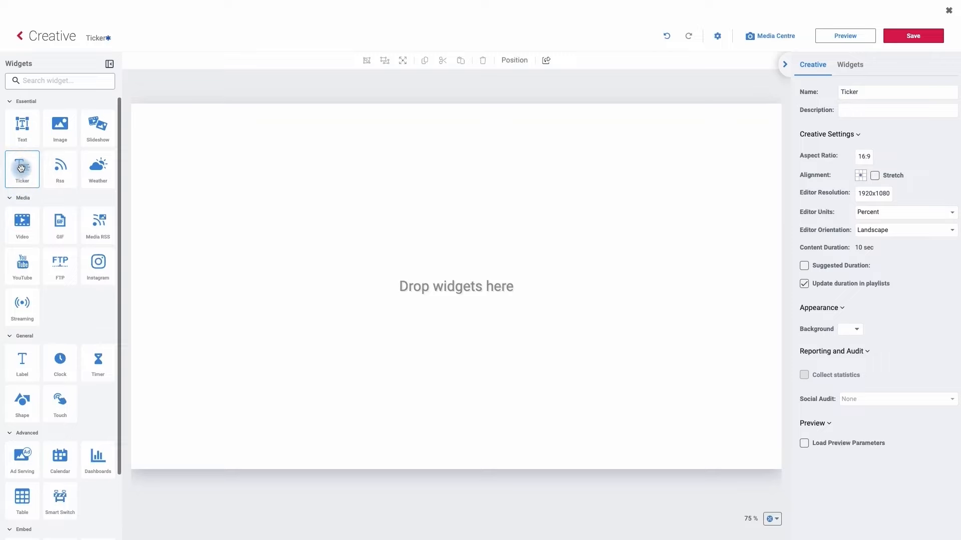
pyautogui.click(22, 172)
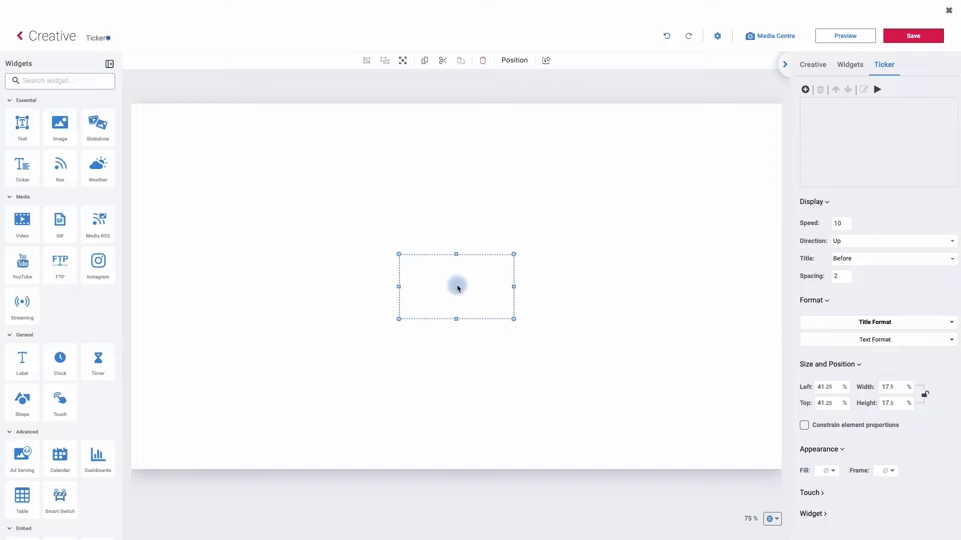
pyautogui.moveTo(457, 288); pyautogui.dragTo(375, 249)
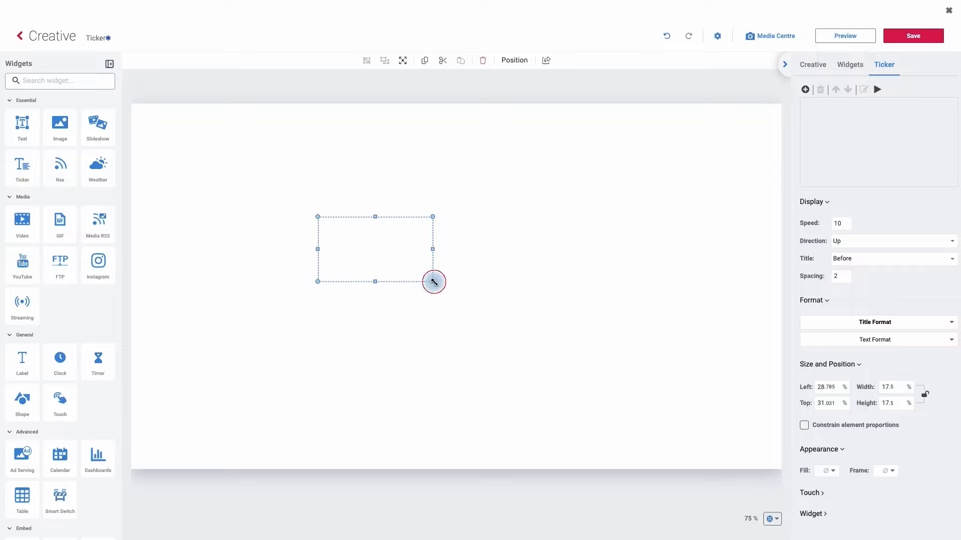
pyautogui.moveTo(433, 282); pyautogui.dragTo(553, 369)
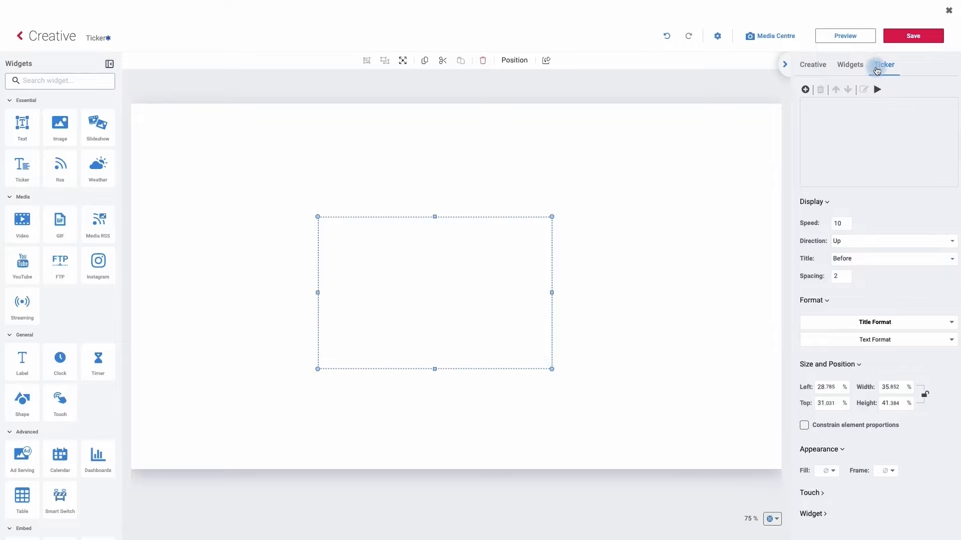
# Step: Add a ticker entry titled "Increased Sales" with the copied text about digital signage driving foot traffic and 68% of customers being likelier to buy
pyautogui.click(805, 90)
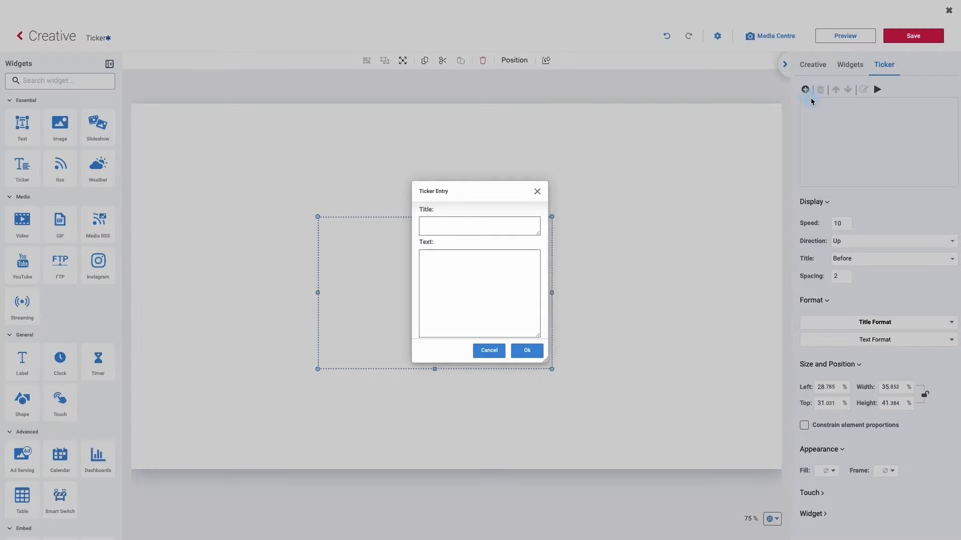
pyautogui.click(456, 230)
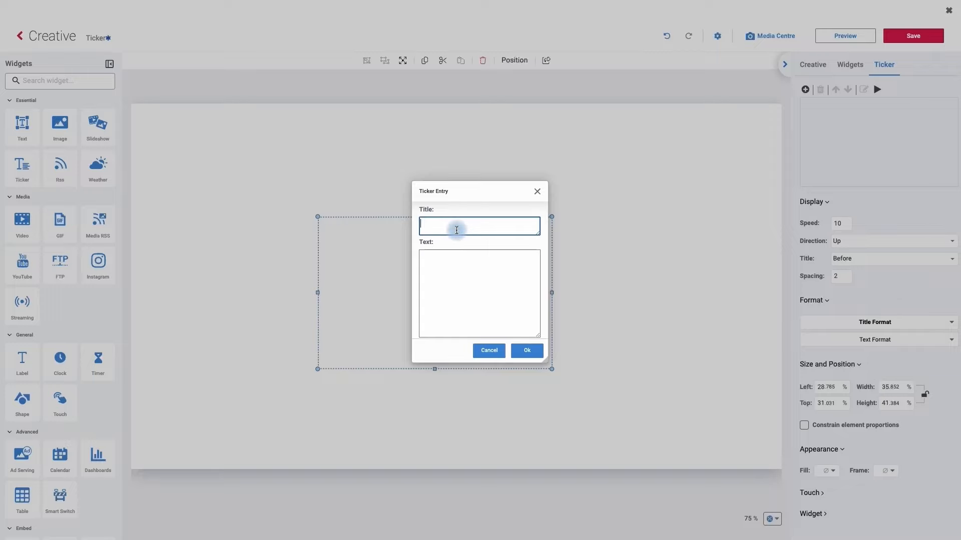
pyautogui.write('Increased Sales')
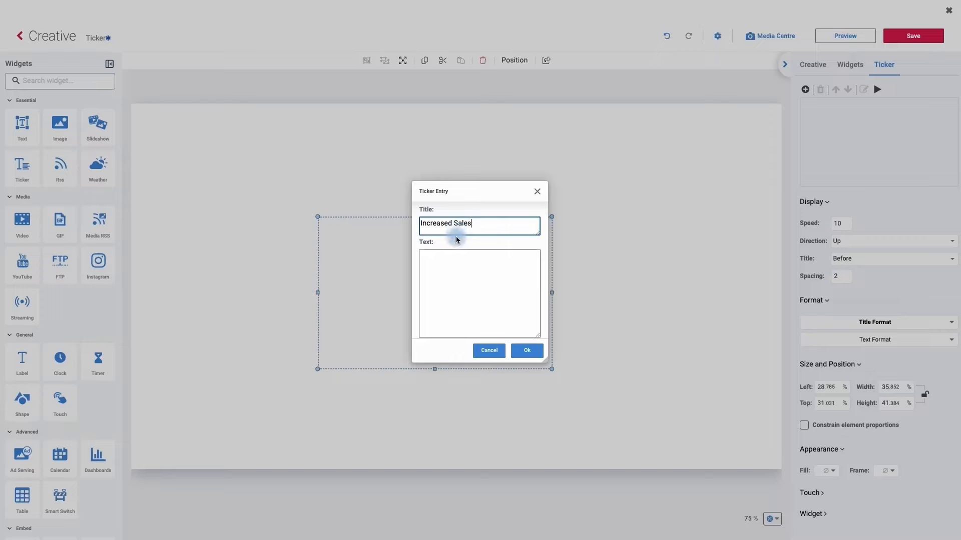
pyautogui.click(432, 263)
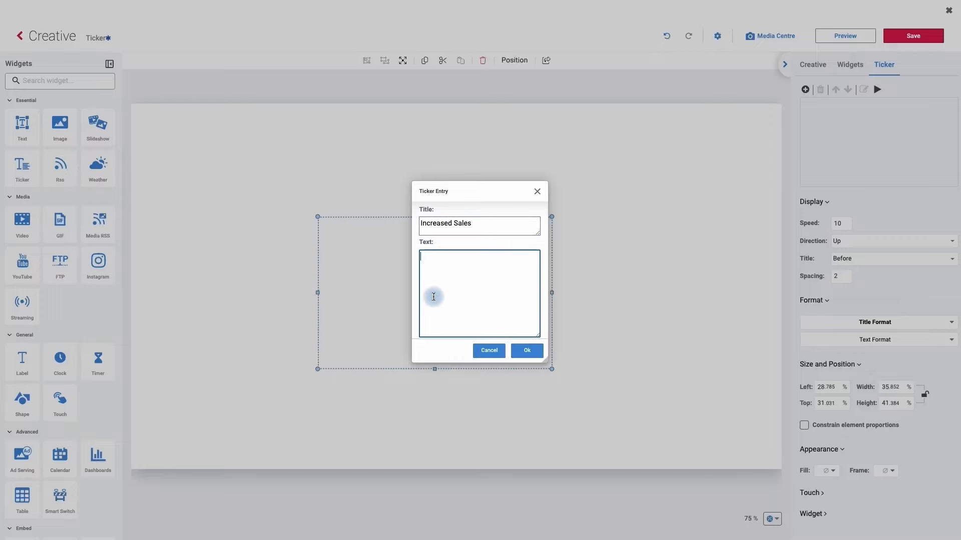
pyautogui.write('Digital signage can help increase sales by driving foot traffic and showcasing promotions. 68% of customers say digital signage makes them more likely to buy advertised products.')
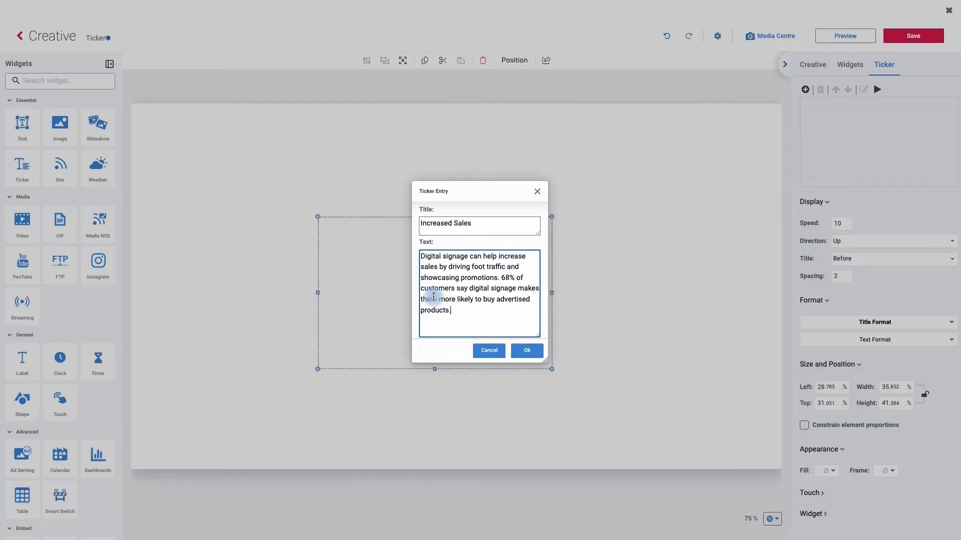
pyautogui.click(521, 350)
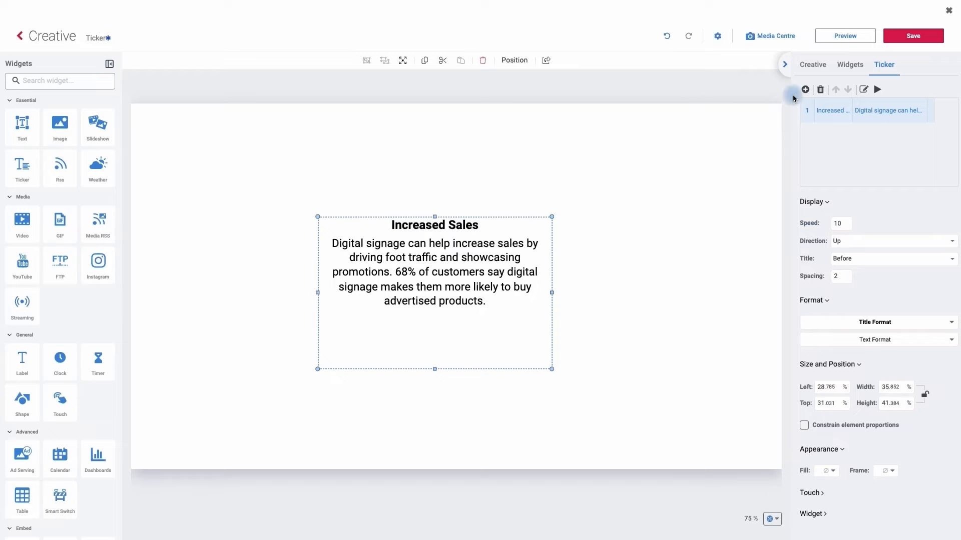
# Step: Add a ticker entry titled "Customer experience" with the text "Digital signage can help customers make better purchasing decisions and improve their overall experience."
pyautogui.click(805, 90)
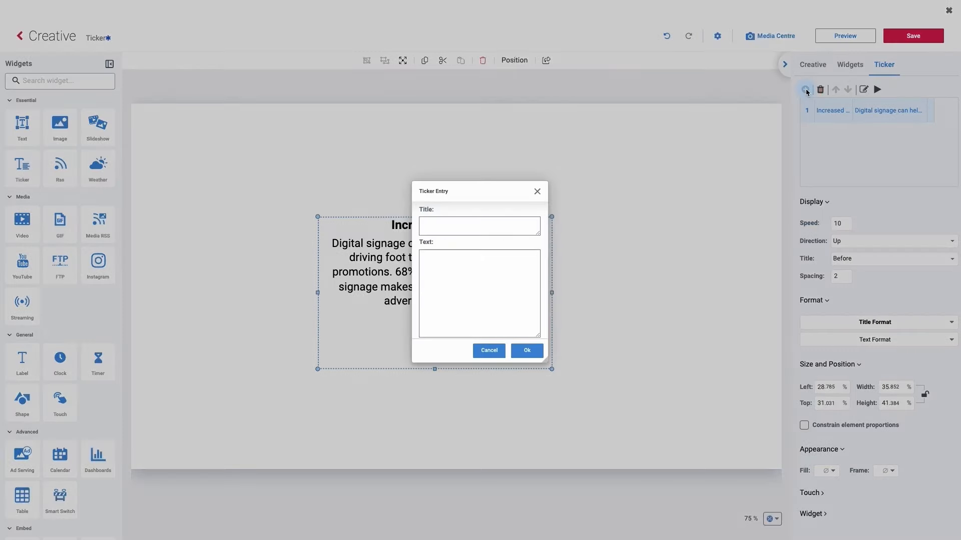
pyautogui.click(439, 223)
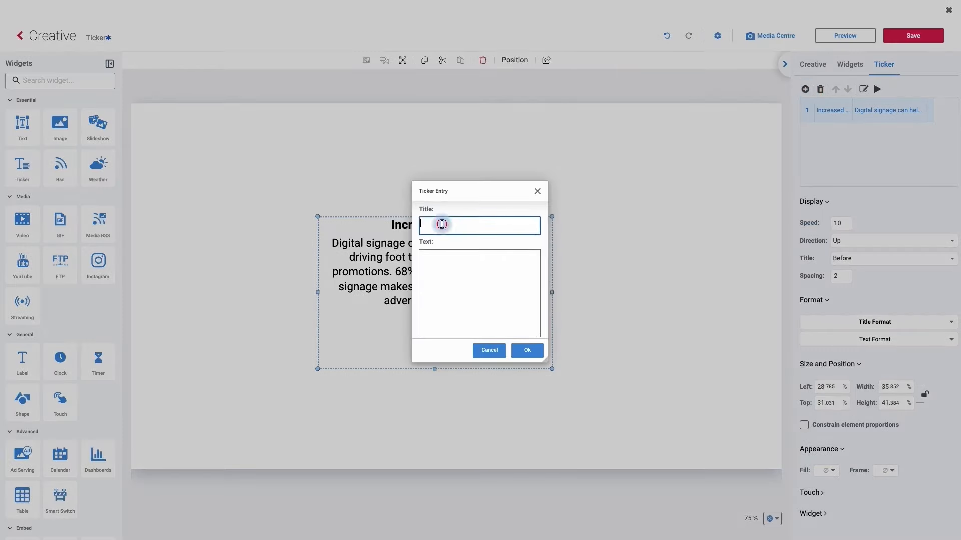
pyautogui.write('Customer expermi')
pyautogui.press('BackSpace')
pyautogui.press('BackSpace')
pyautogui.write('iemce')
pyautogui.press('BackSpace')
pyautogui.press('BackSpace')
pyautogui.write('nce')
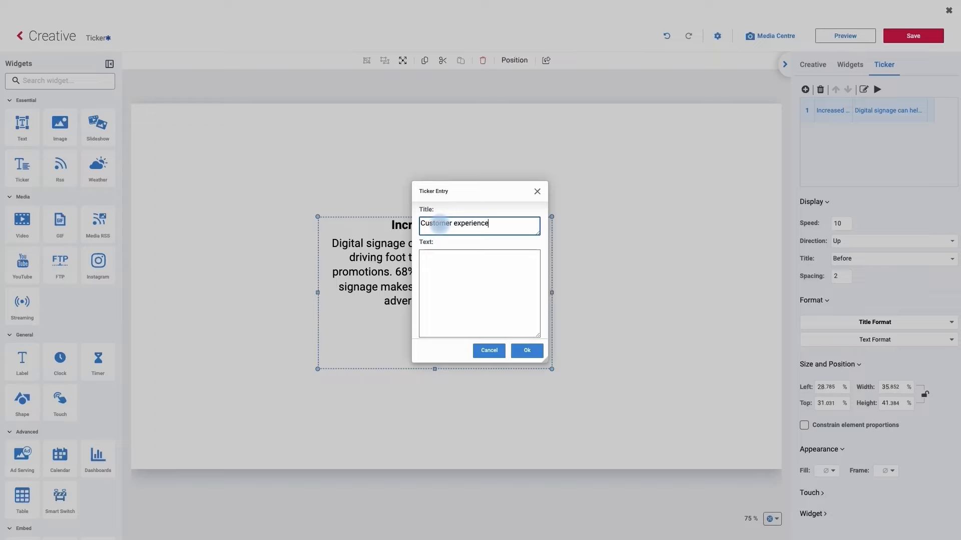
pyautogui.click(451, 271)
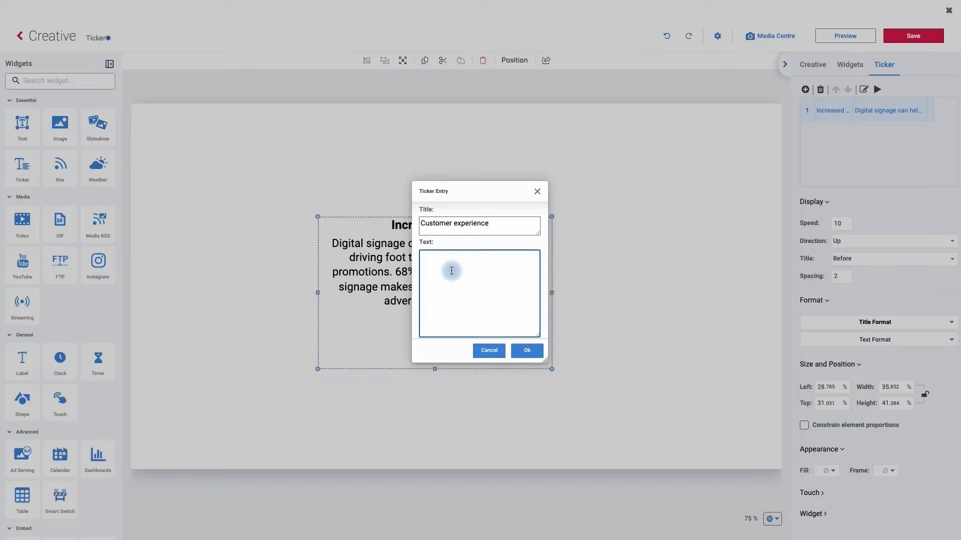
pyautogui.write('Digital signage can help customers make better purchasing decisions and improve their overall experience.')
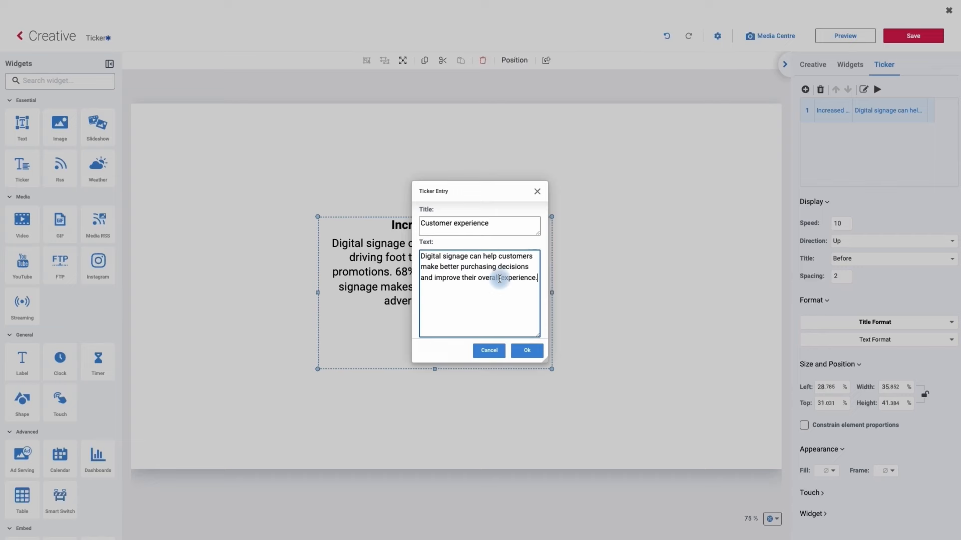
pyautogui.click(527, 350)
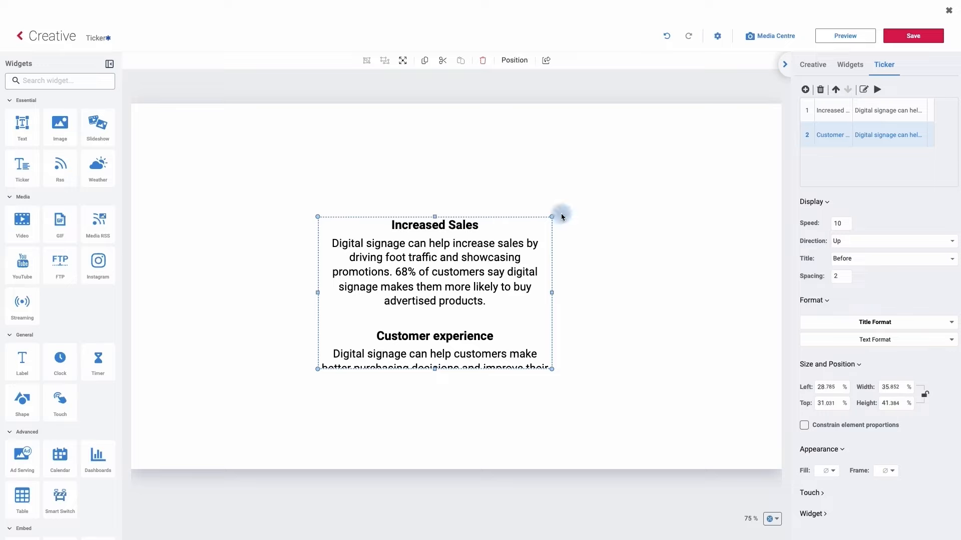
# Step: Add a ticker entry titled "Brand awareness" with the text "Digital signage can help convey brand character and identity, and increase brand awareness"
pyautogui.click(806, 90)
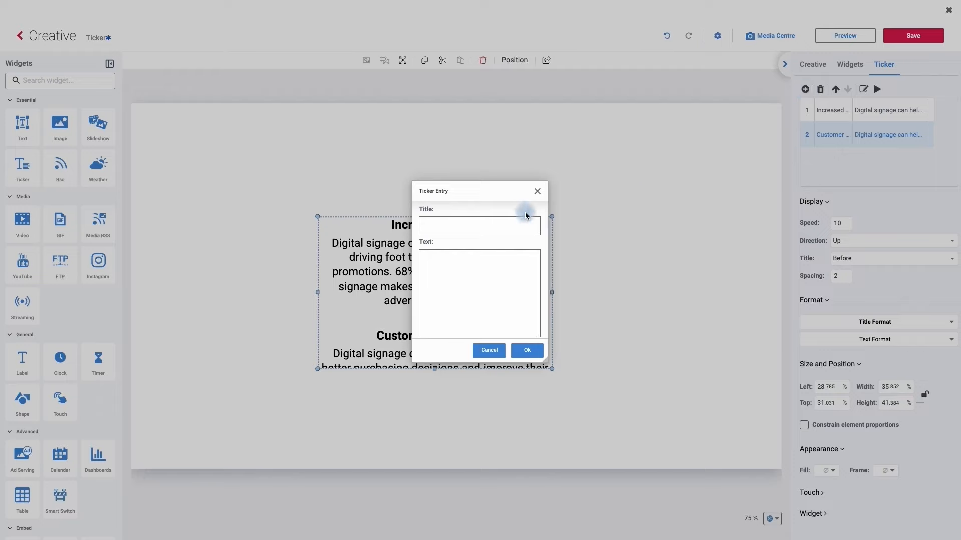
pyautogui.click(481, 224)
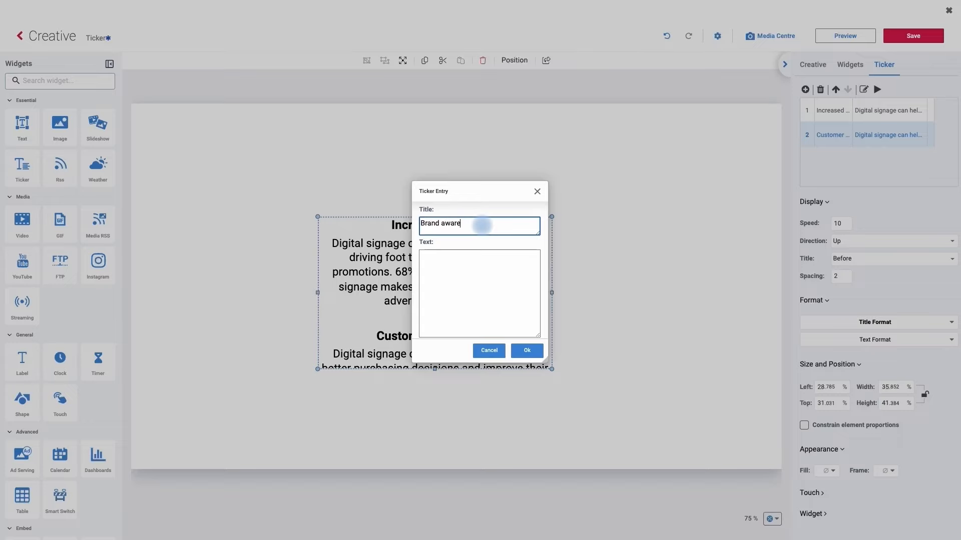
pyautogui.click(476, 262)
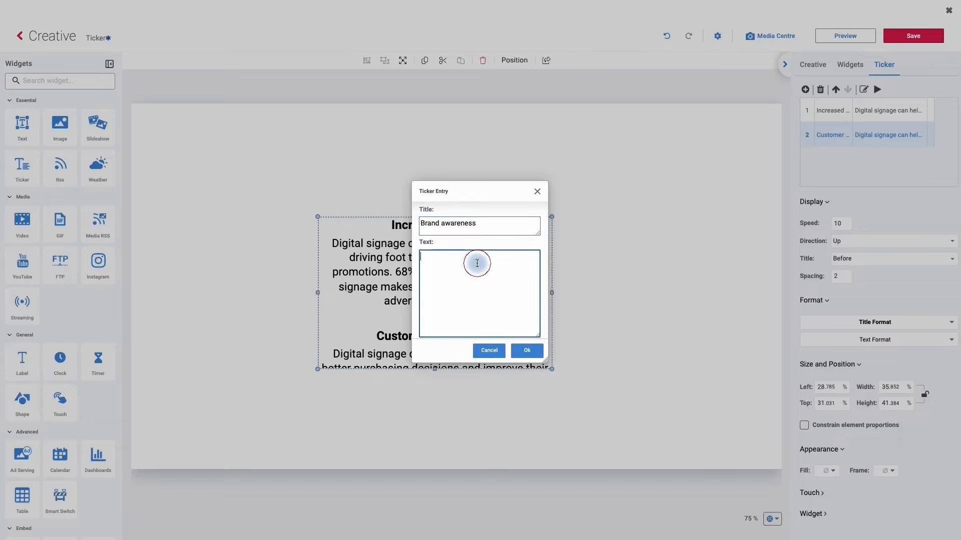
pyautogui.write('Digital signage can help convey brand character and identity, and increase brand awareness')
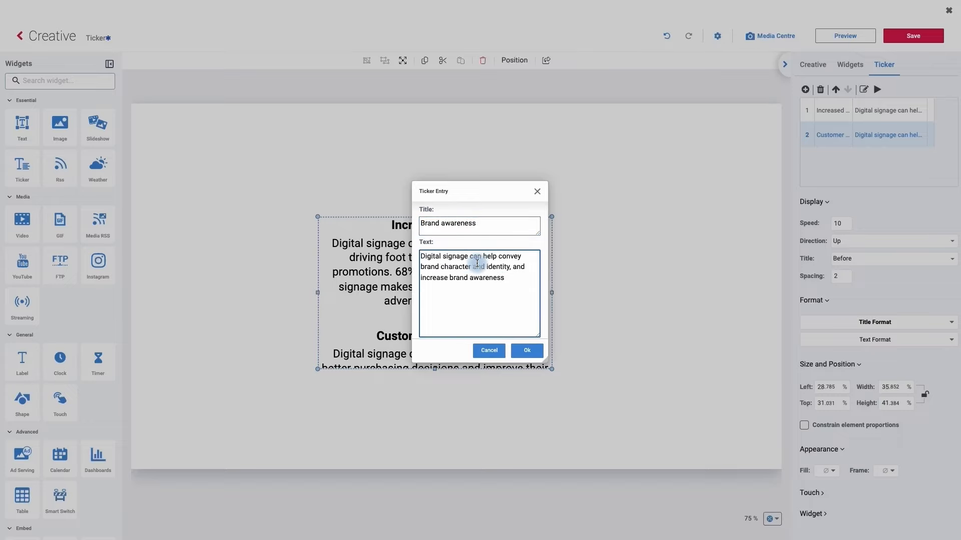
pyautogui.click(525, 350)
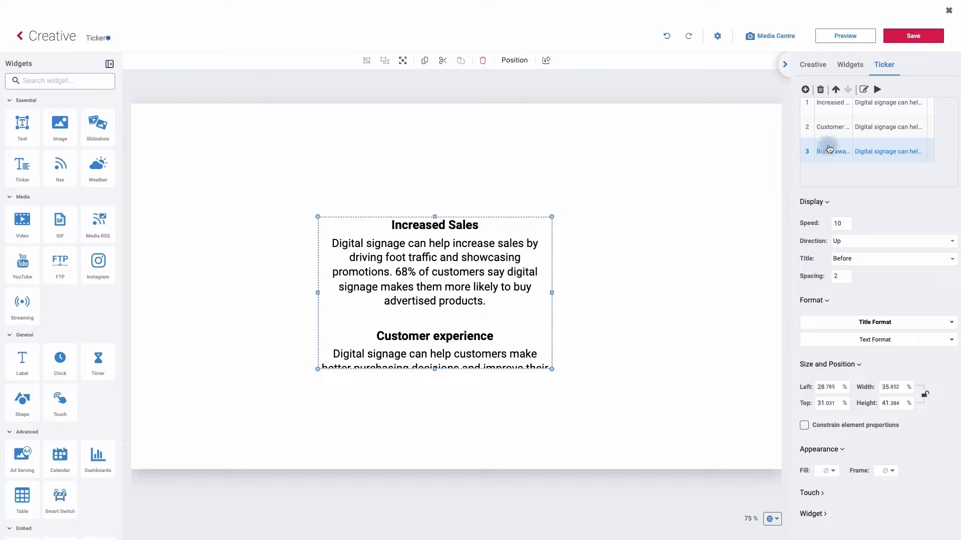
# Step: Try moving the Customer experience entry up and down in the ticker's entry order
pyautogui.click(827, 129)
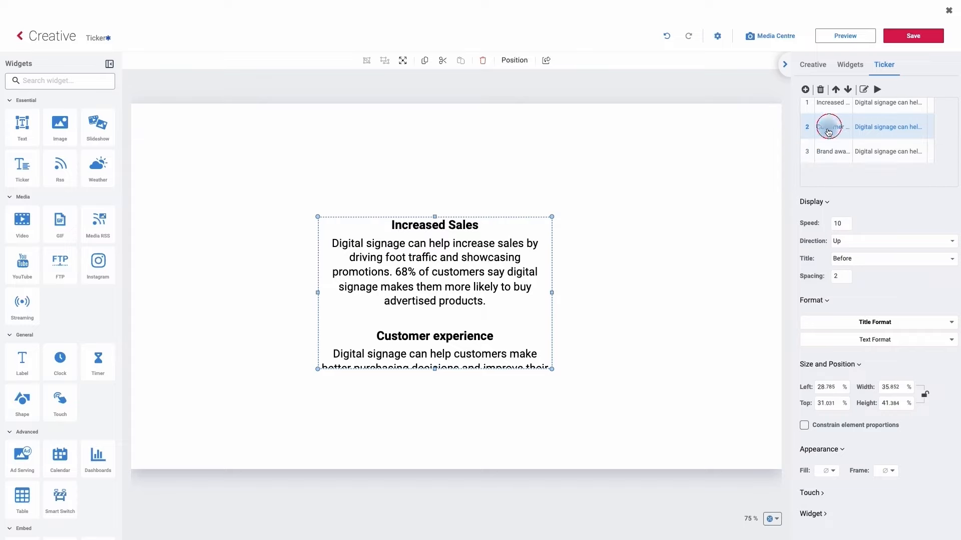
pyautogui.click(836, 89)
pyautogui.click(849, 90)
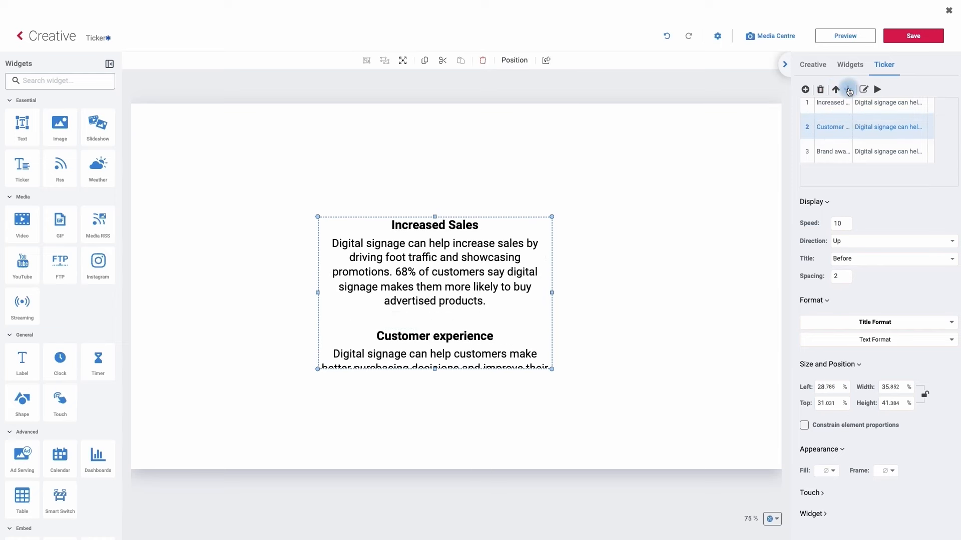
pyautogui.click(849, 90)
pyautogui.click(836, 91)
pyautogui.click(831, 130)
# Step: Open the Brand awareness ticker entry for editing to review its title and text, and close it
pyautogui.click(827, 157)
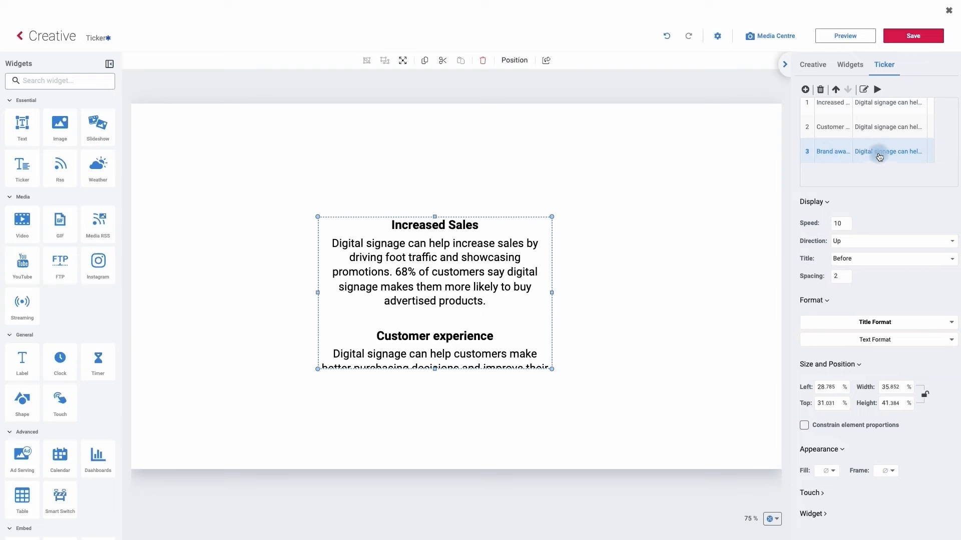
pyautogui.click(863, 89)
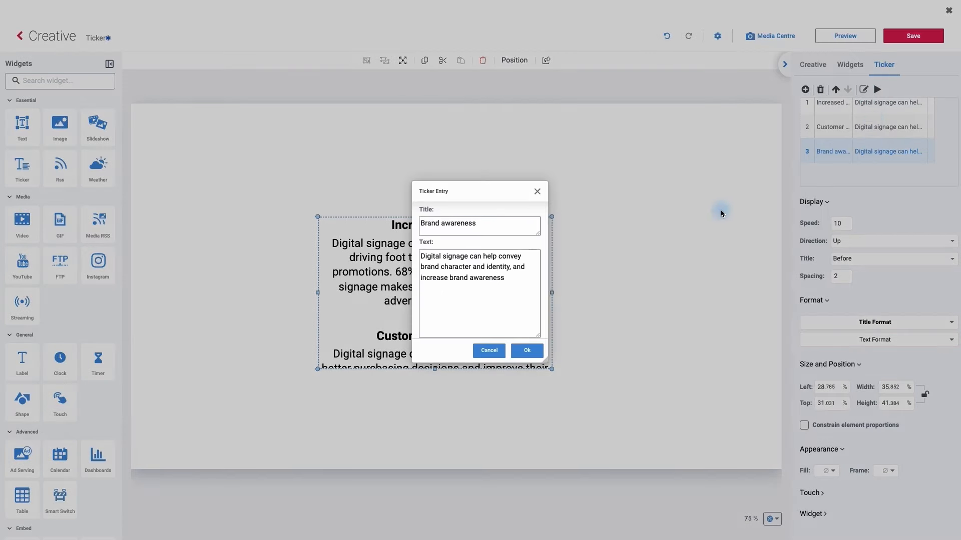
pyautogui.click(518, 279)
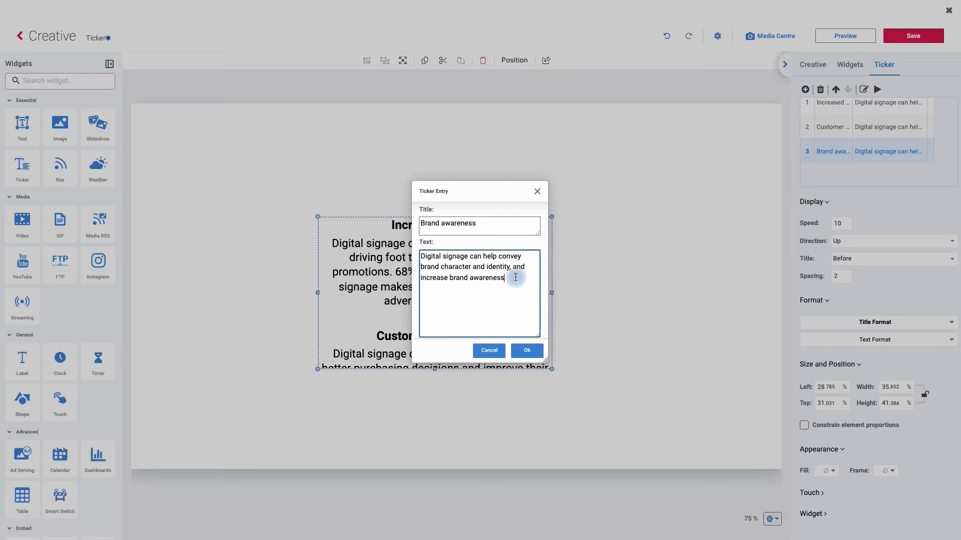
pyautogui.click(527, 352)
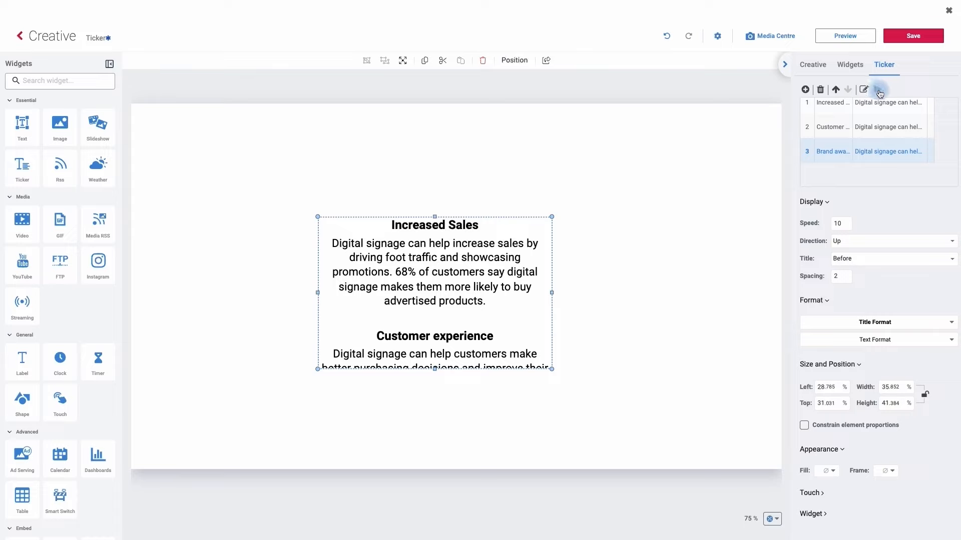
# Step: Set the ticker's scrolling speed to 20, and play and stop the scrolling animation to check it
pyautogui.click(879, 91)
pyautogui.doubleClick(837, 226)
pyautogui.click(876, 91)
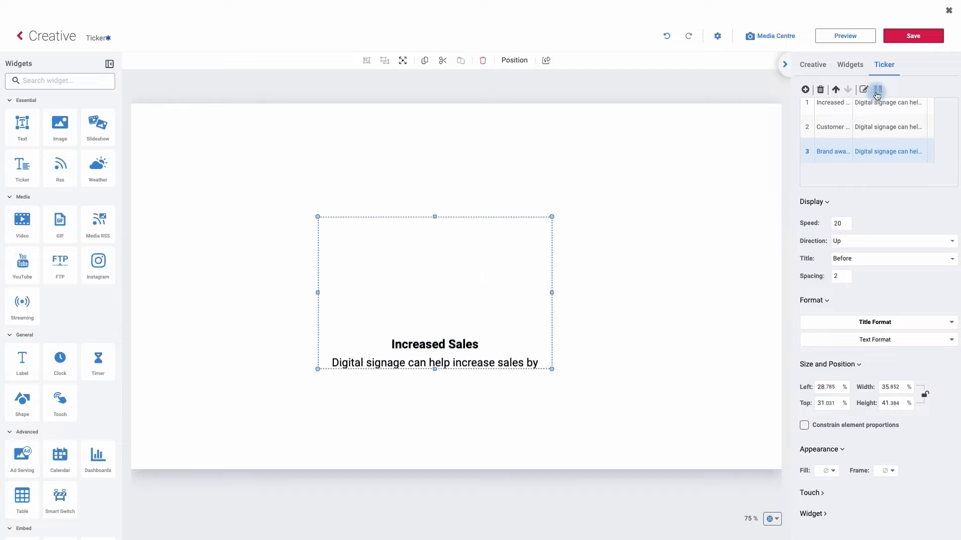
pyautogui.click(876, 91)
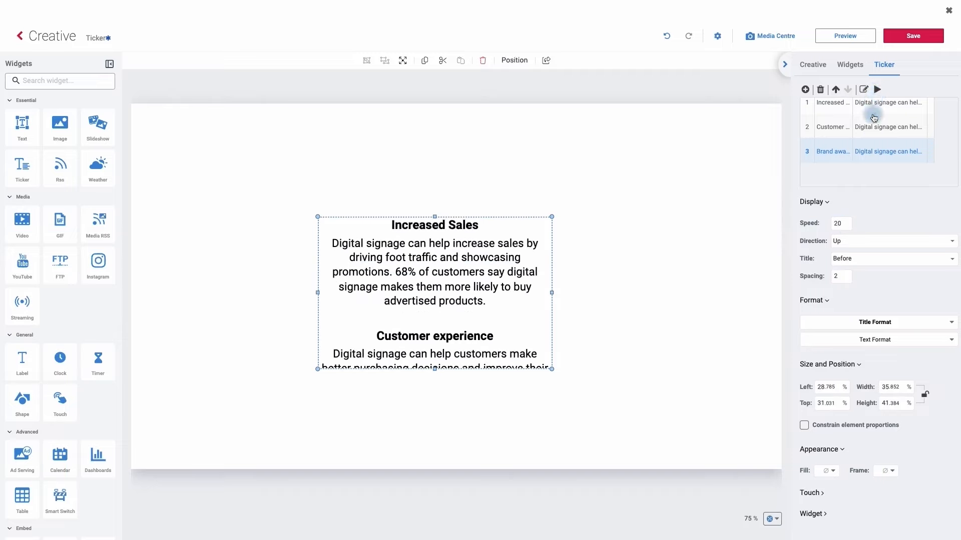
# Step: View the scrolling direction options, and try placing the entry titles After the text before restoring Before
pyautogui.click(841, 245)
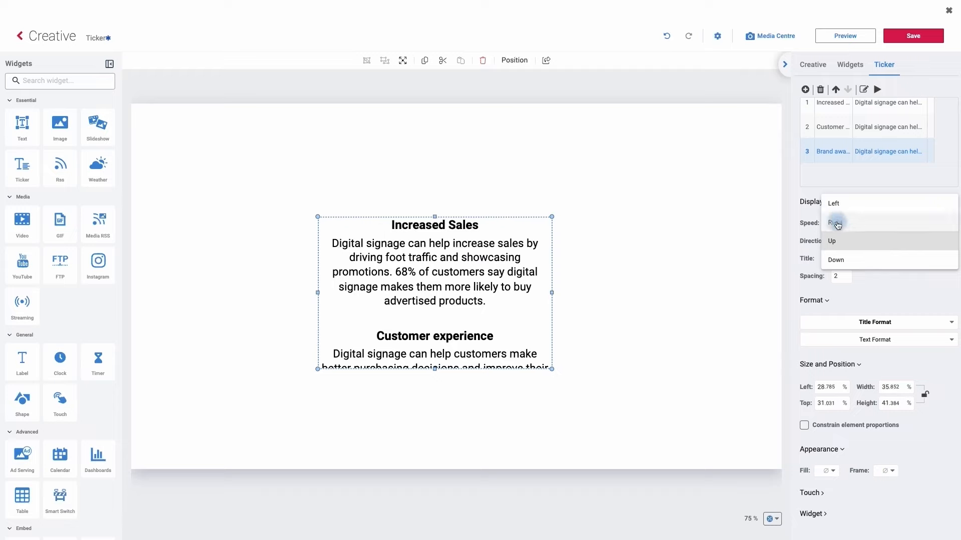
pyautogui.click(801, 249)
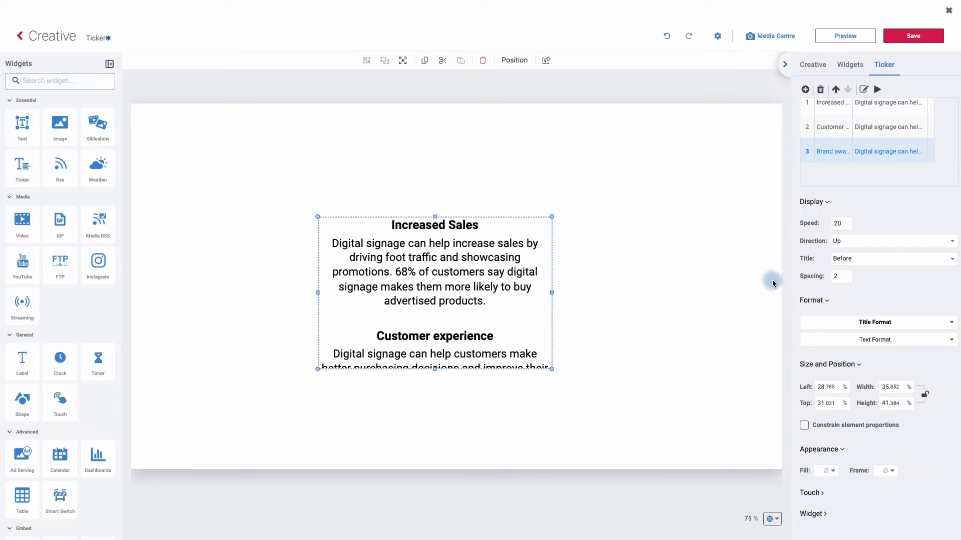
pyautogui.click(849, 260)
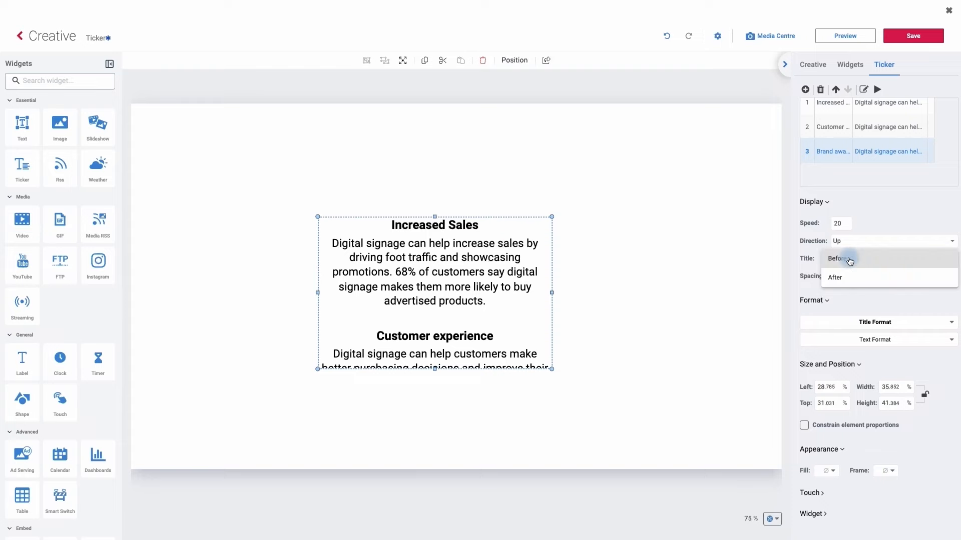
pyautogui.click(841, 275)
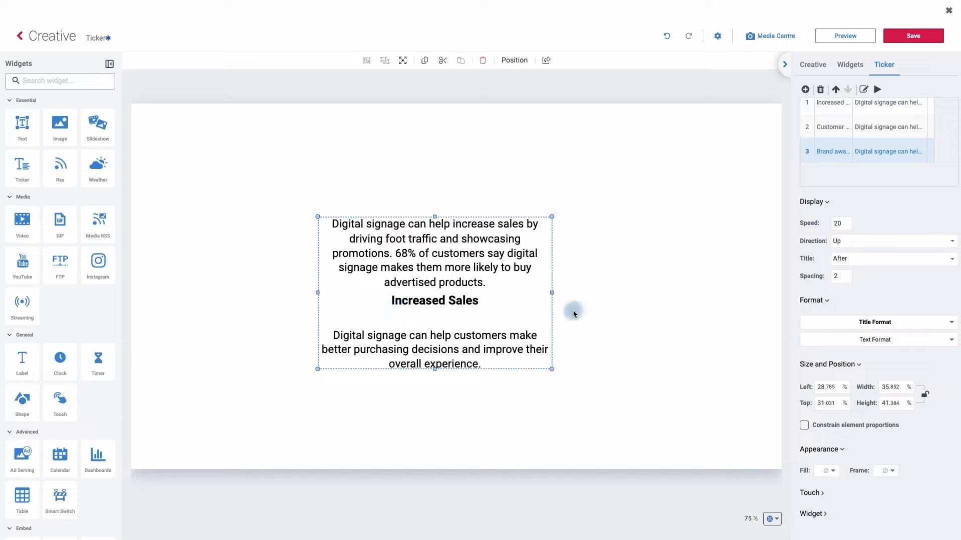
pyautogui.click(837, 260)
pyautogui.click(845, 251)
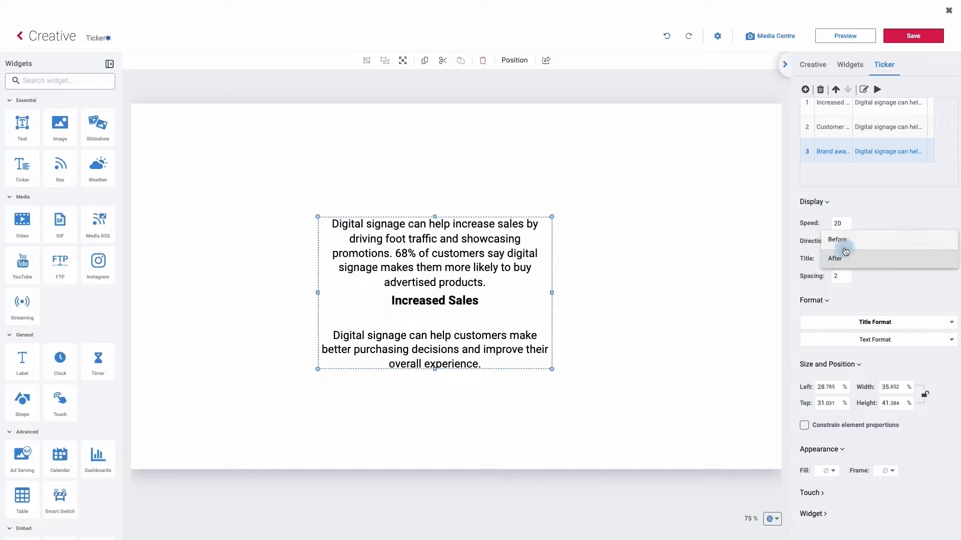
# Step: Try a spacing of 10 between the ticker entries and deselect the widget
pyautogui.click(842, 280)
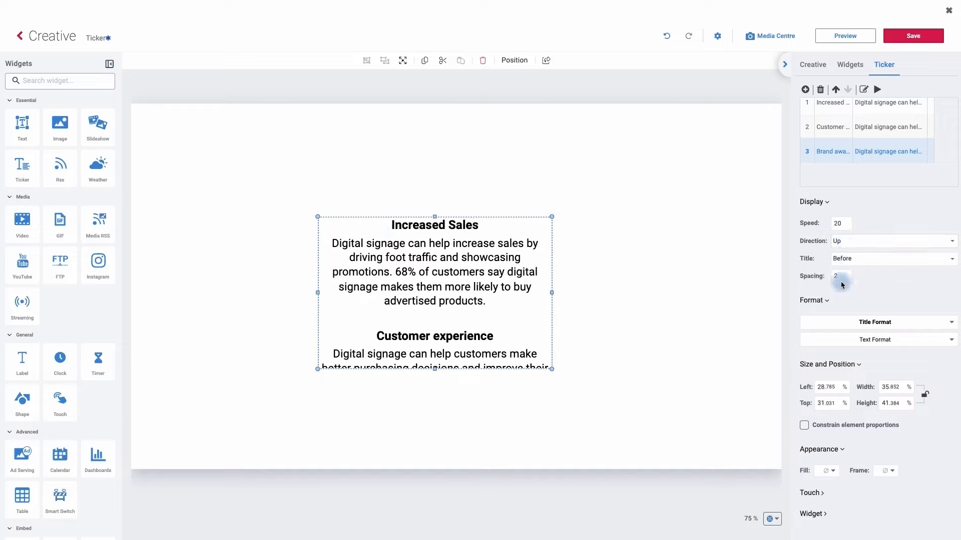
pyautogui.click(442, 309)
pyautogui.click(844, 288)
pyautogui.doubleClick(844, 287)
pyautogui.write('10')
pyautogui.click(730, 310)
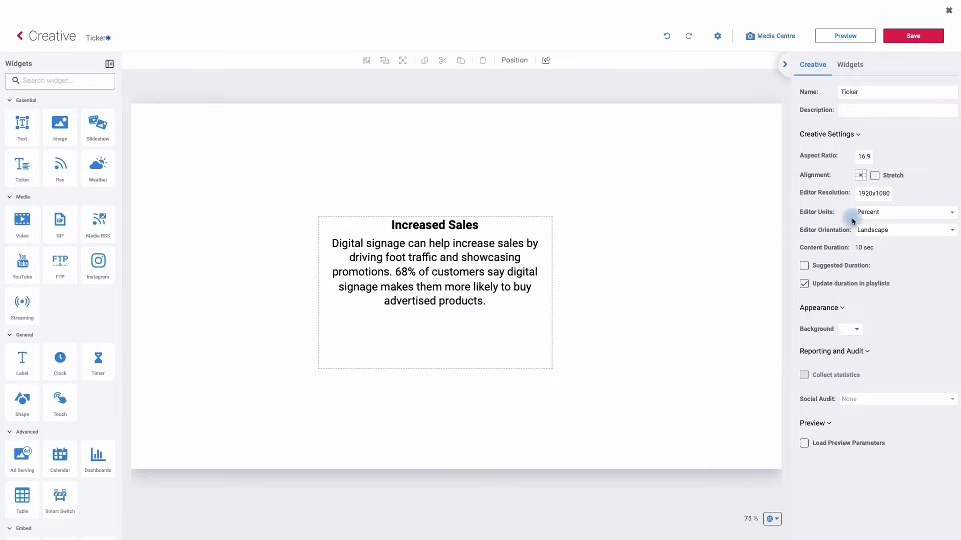
# Step: Reselect the ticker widget and set the spacing between its entries back to 2
pyautogui.click(520, 272)
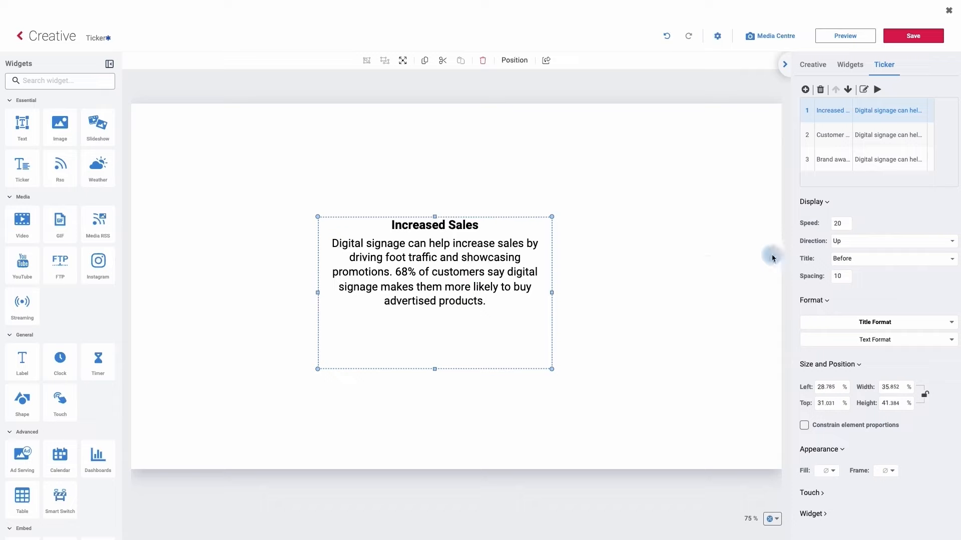
pyautogui.doubleClick(844, 276)
pyautogui.moveTo(844, 276); pyautogui.dragTo(828, 279)
pyautogui.write('2')
pyautogui.click(872, 279)
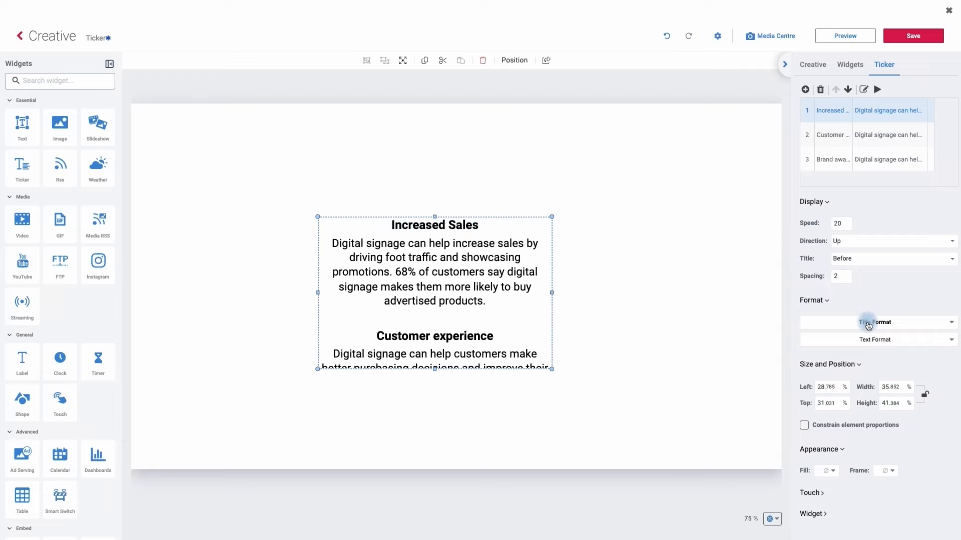
# Step: Change the ticker's title format to the Actor font at size 34
pyautogui.click(868, 326)
pyautogui.click(767, 242)
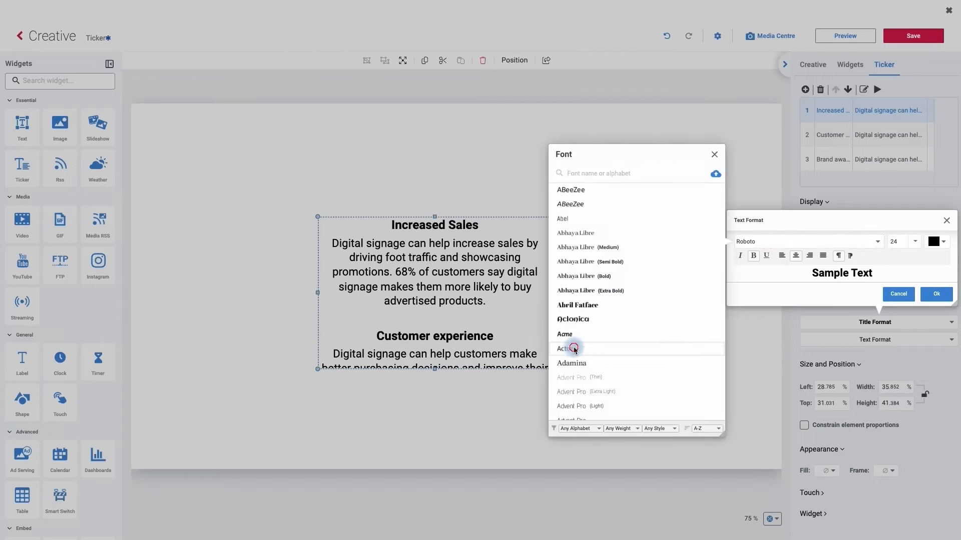
pyautogui.click(574, 349)
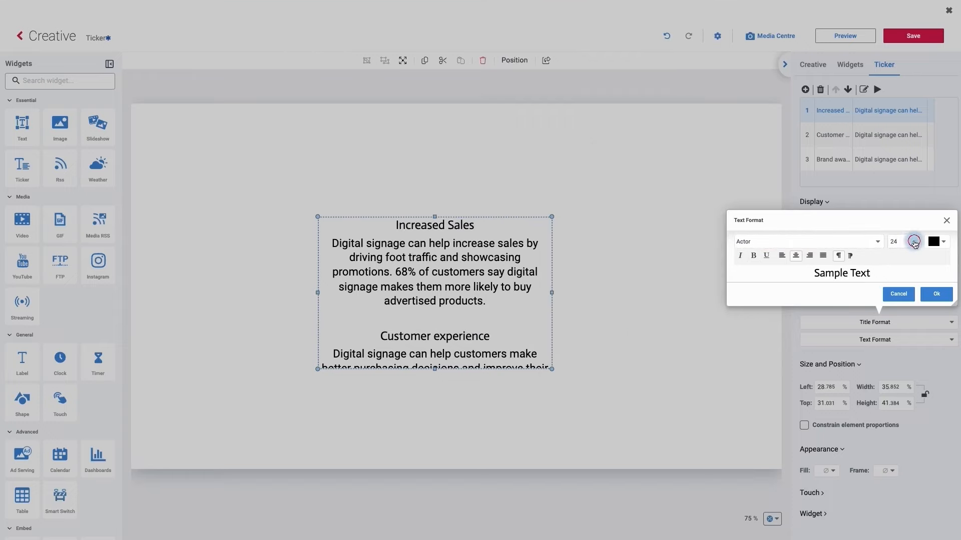
pyautogui.click(914, 243)
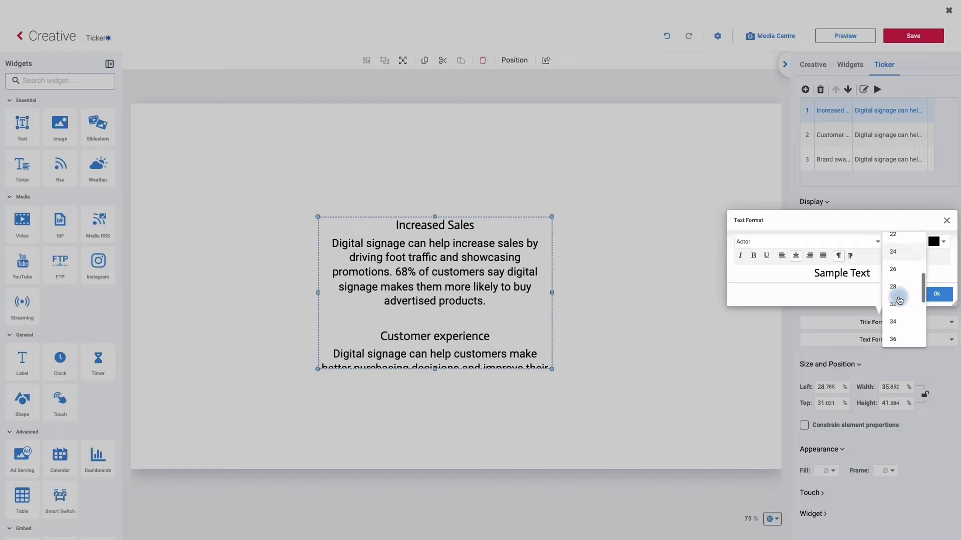
pyautogui.click(898, 306)
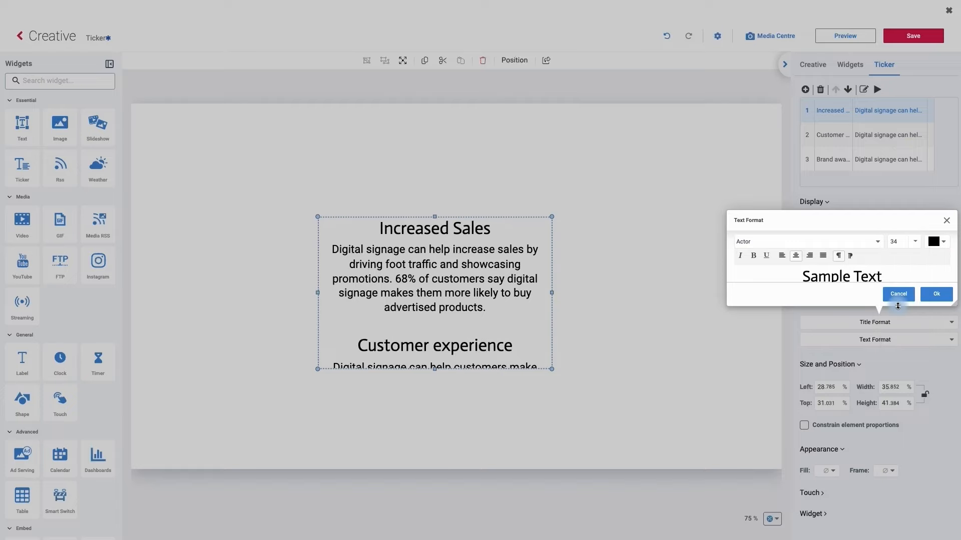
pyautogui.click(897, 249)
# Step: Set the ticker title colour to red (ff0000) and apply the title format
pyautogui.click(942, 246)
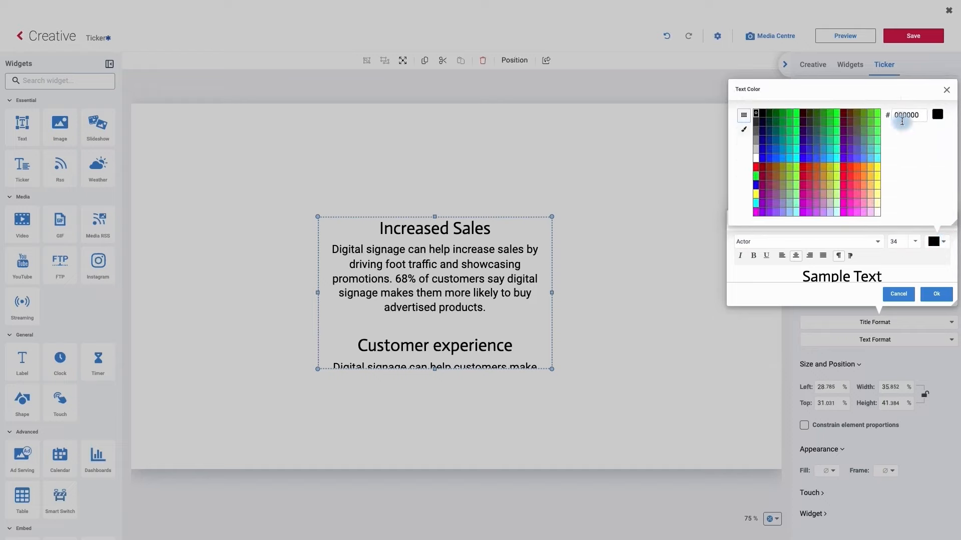
pyautogui.click(757, 169)
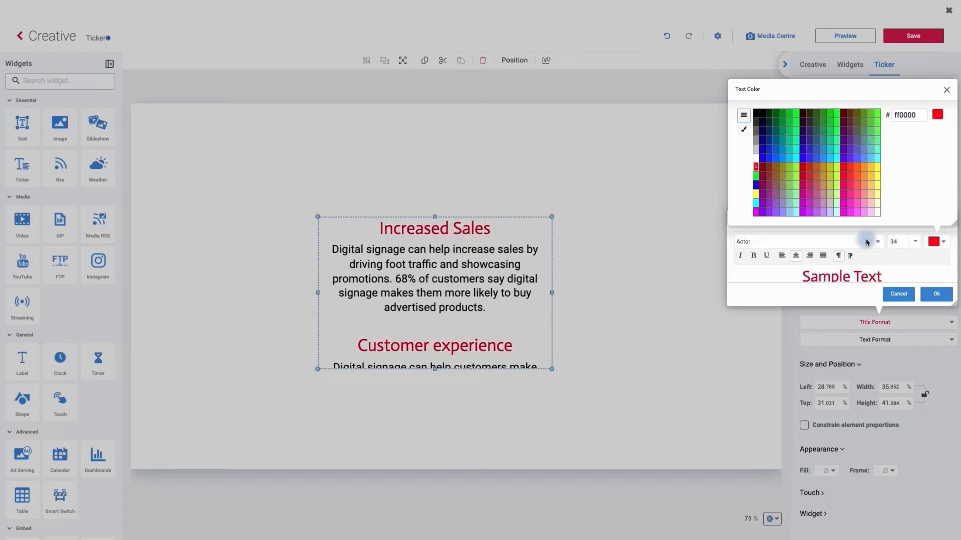
pyautogui.click(933, 295)
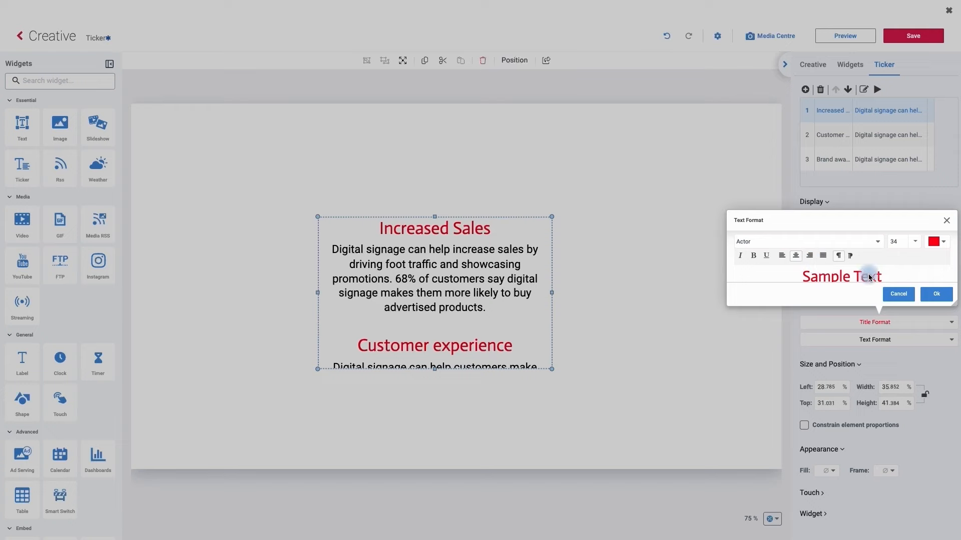
pyautogui.click(936, 296)
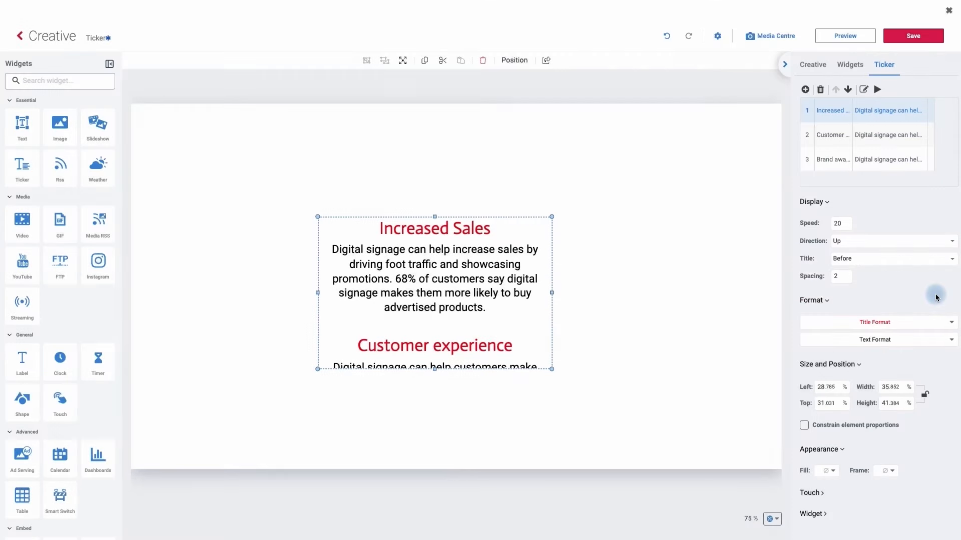
# Step: Change the ticker's text format to the Actor font at size 26
pyautogui.click(881, 340)
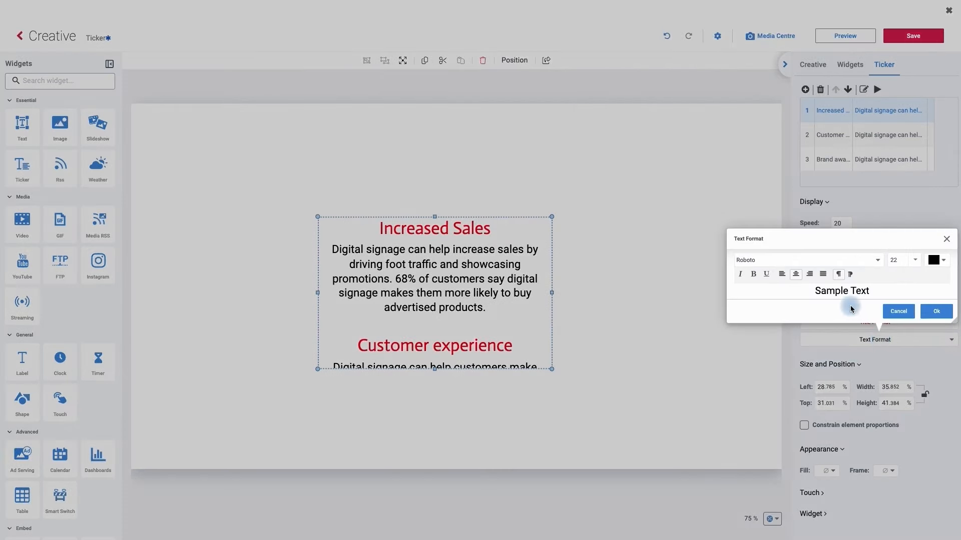
pyautogui.click(877, 262)
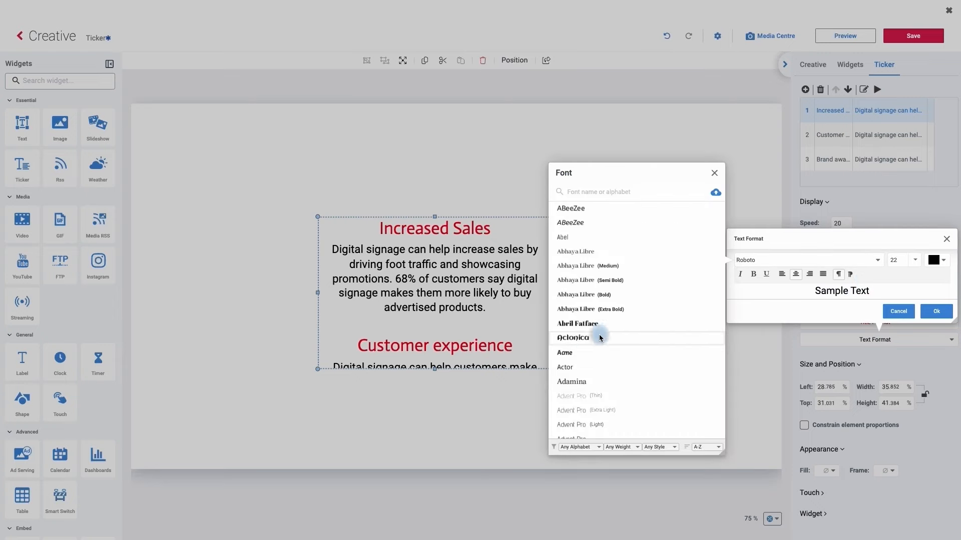
pyautogui.click(576, 365)
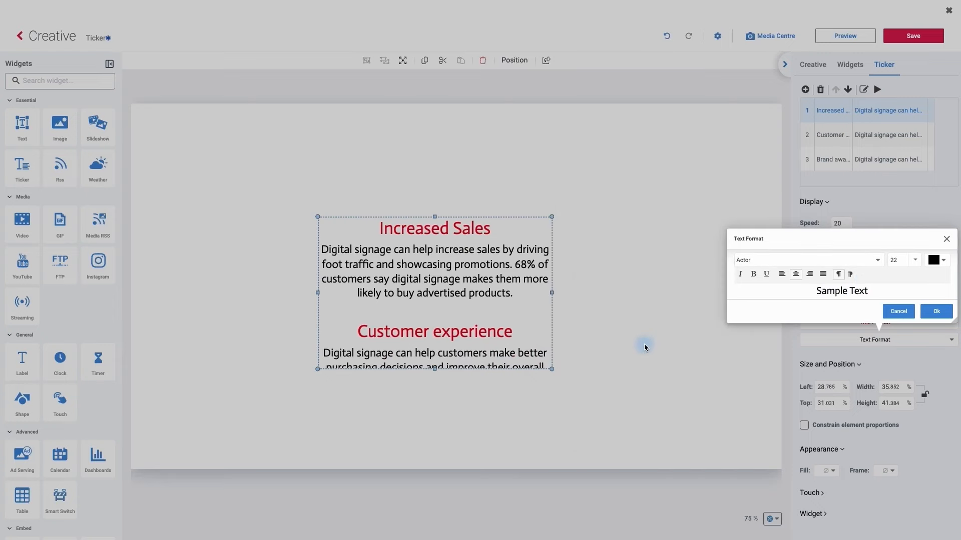
pyautogui.click(913, 260)
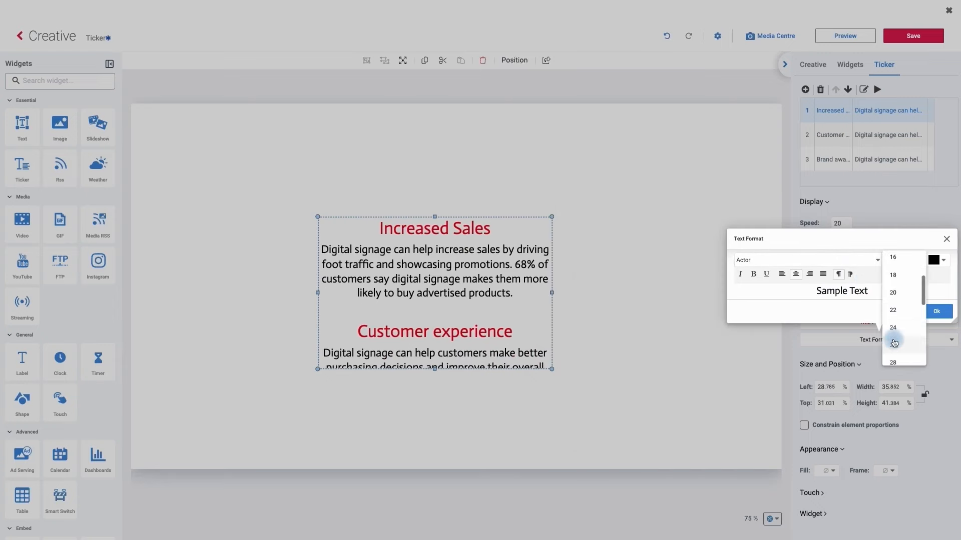
pyautogui.click(894, 345)
# Step: Set the ticker text colour to blue (3333ff), apply the text format, and play the ticker
pyautogui.click(943, 261)
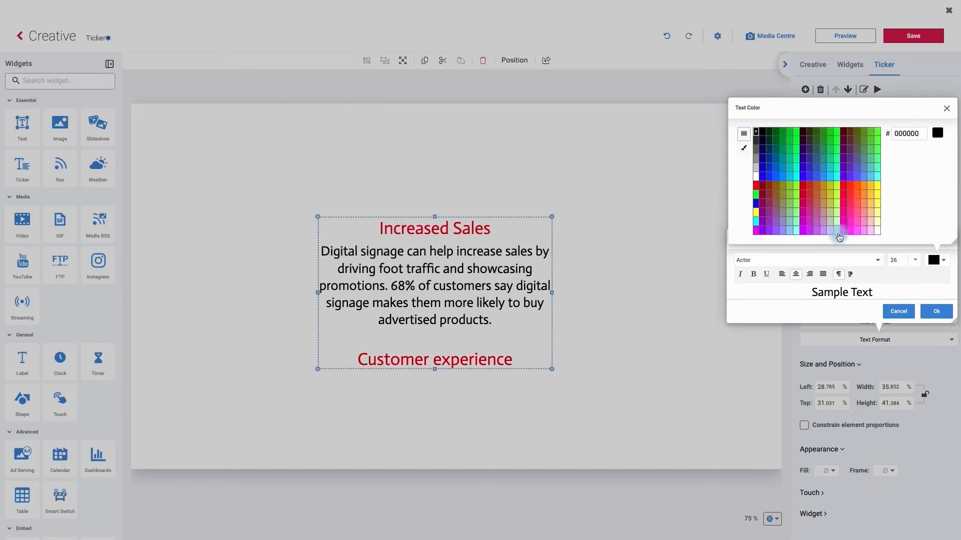
pyautogui.click(811, 181)
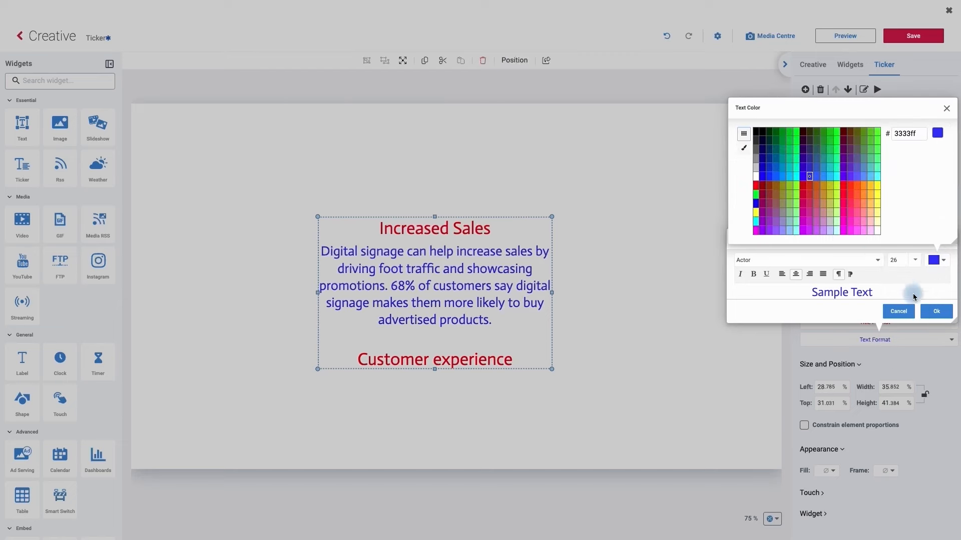
pyautogui.click(946, 110)
pyautogui.click(934, 311)
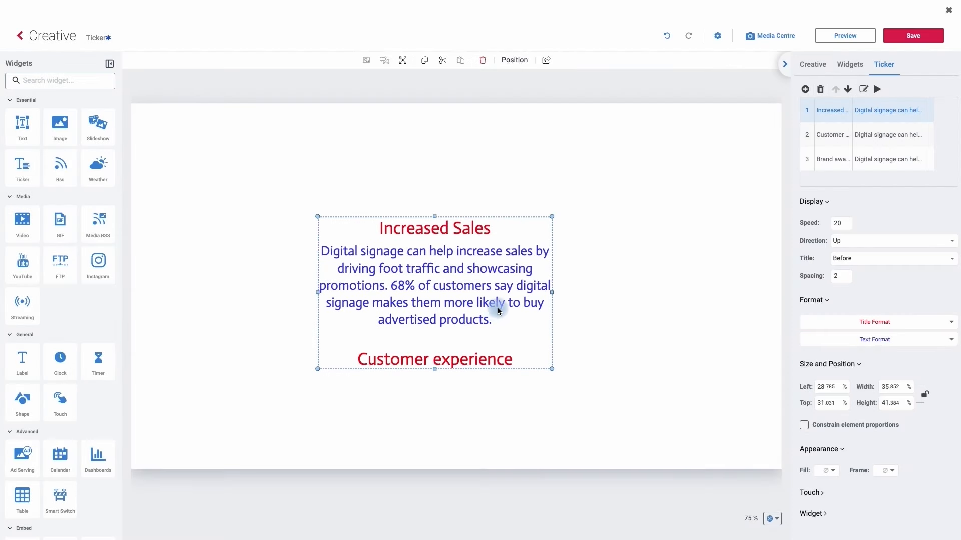
pyautogui.click(878, 91)
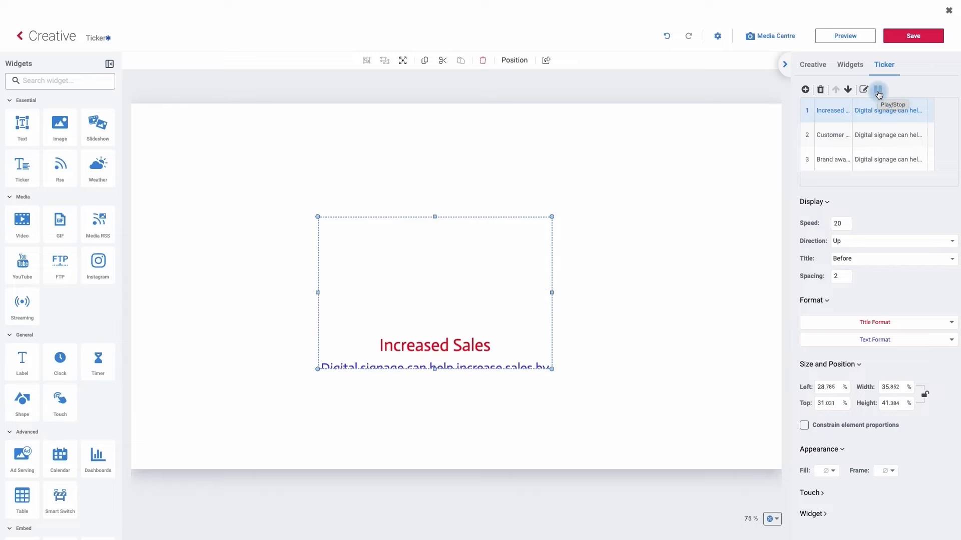